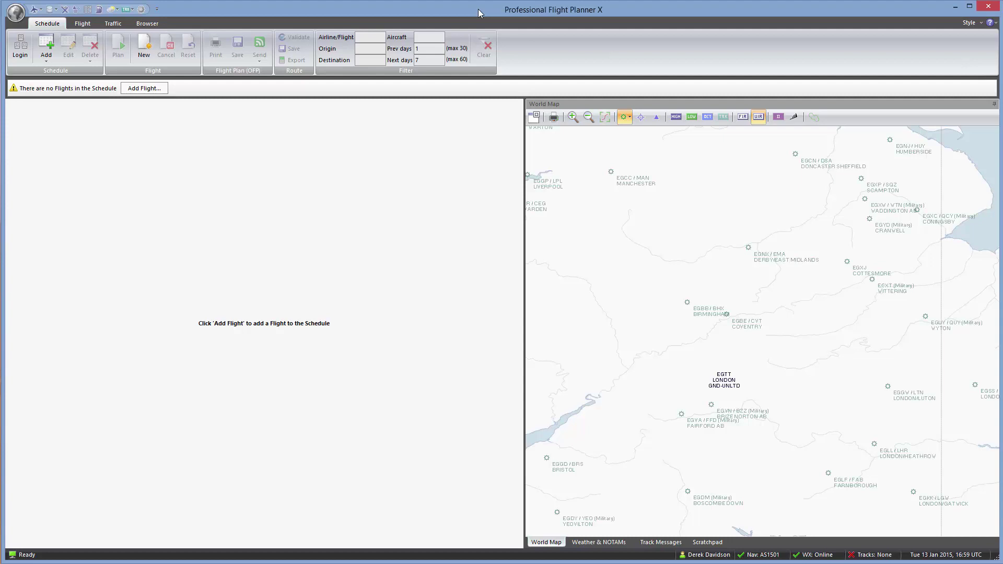
Start a new aircraft in the aircraft database from the Aerosoft Airbus X A320-214 template.
left_click(53, 9)
left_click(35, 9)
left_click(36, 9)
left_click(86, 44)
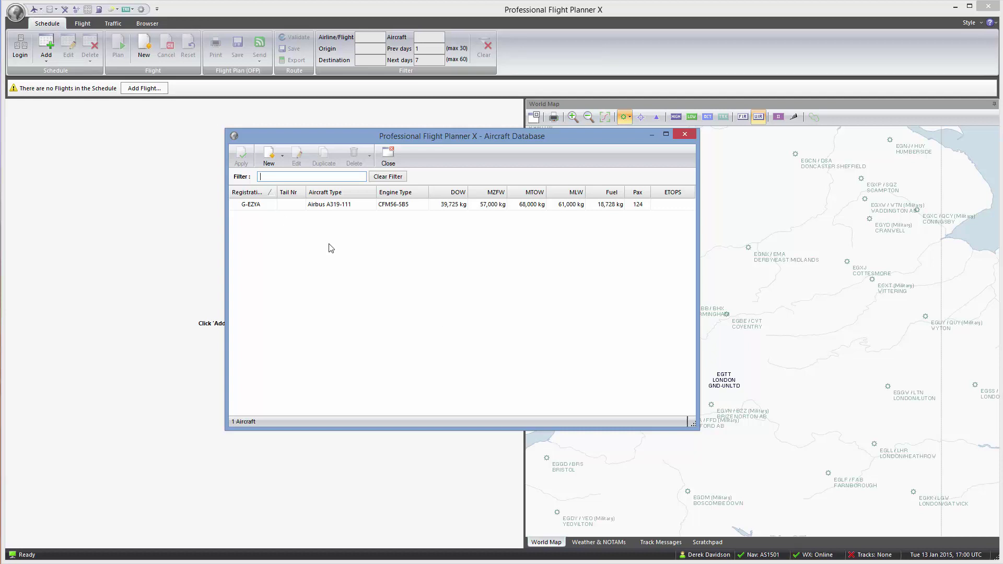
left_click(282, 156)
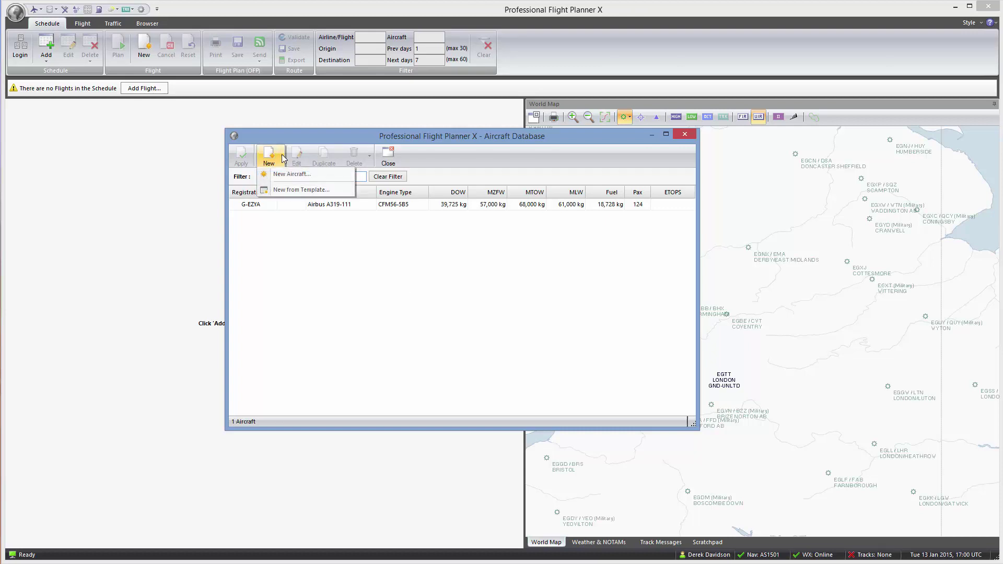
left_click(306, 191)
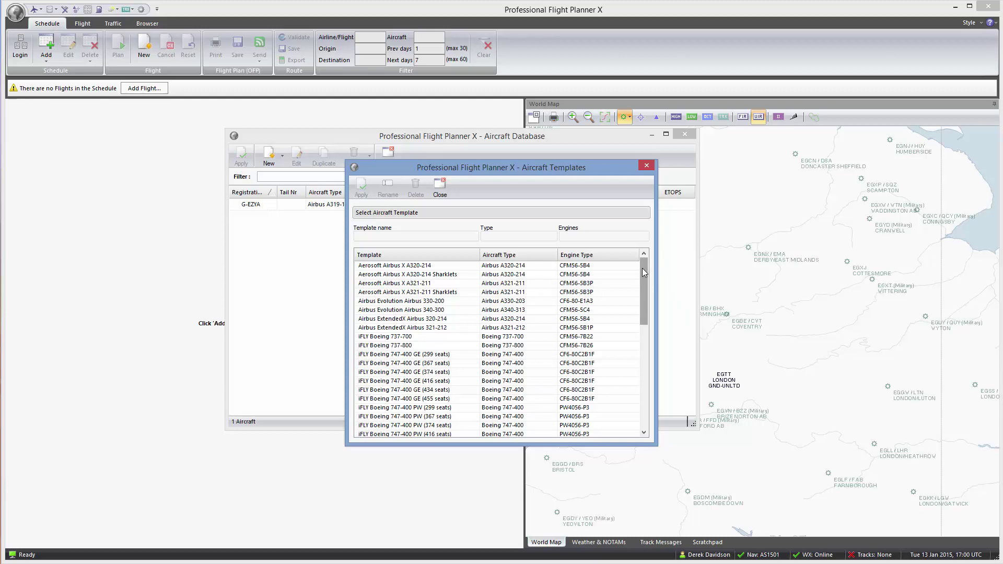
mouse_move(643, 271)
left_mouse_down()
mouse_move(650, 395)
mouse_move(644, 257)
left_mouse_up()
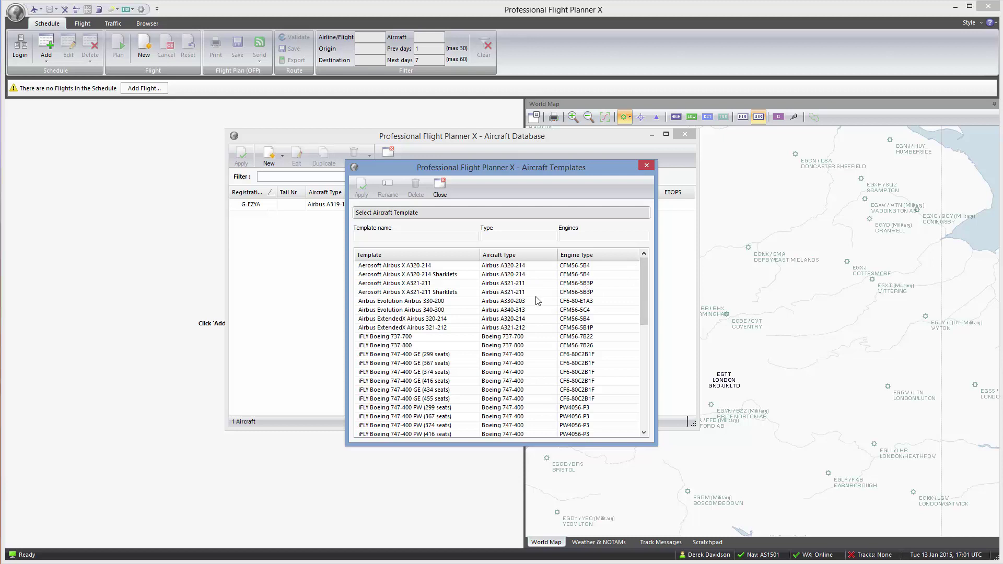
left_click(386, 275)
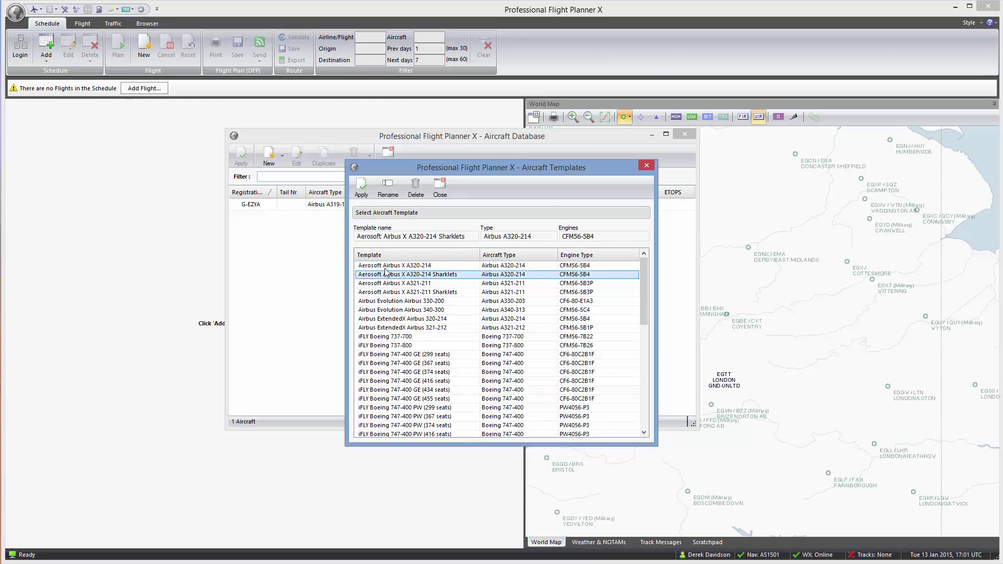
left_click(387, 268)
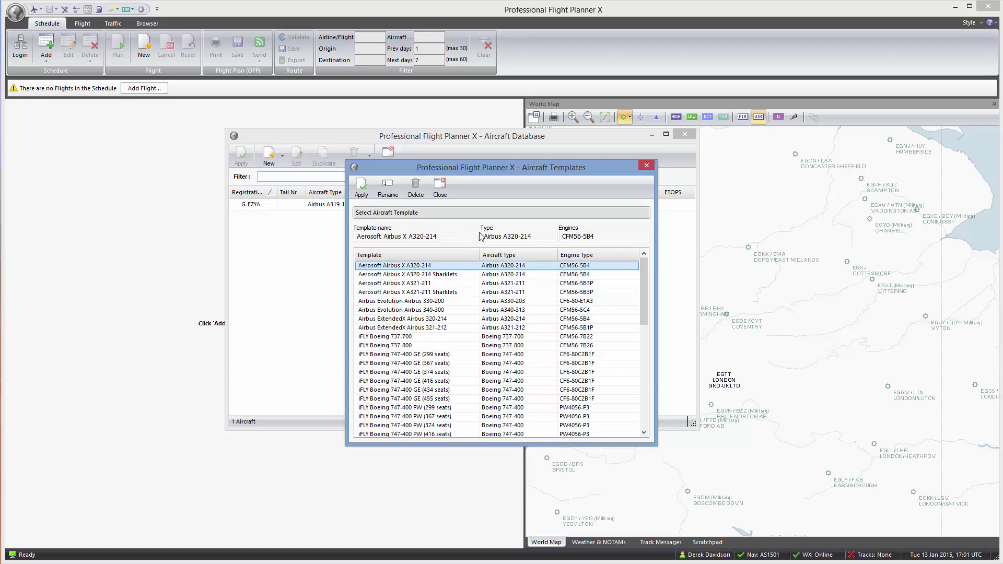
left_click(364, 191)
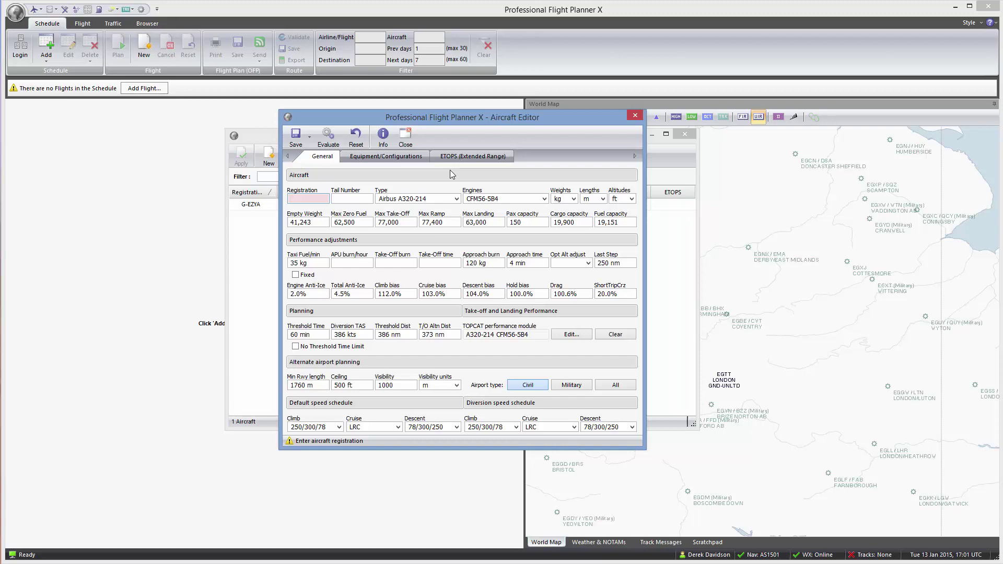
Set the new aircraft's registration to G-EZYB, save it and apply it from the aircraft database.
type("G")
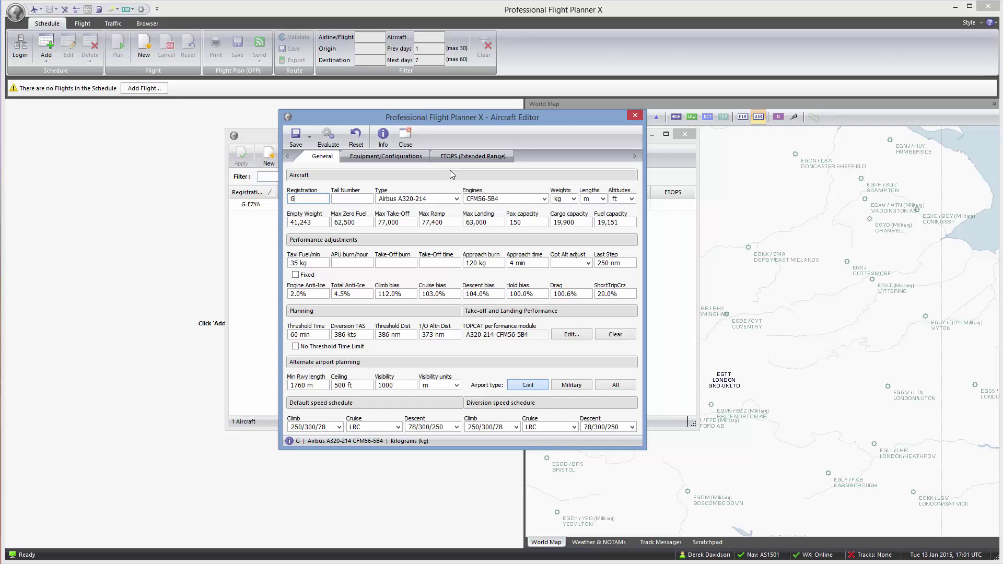
type("-EZY")
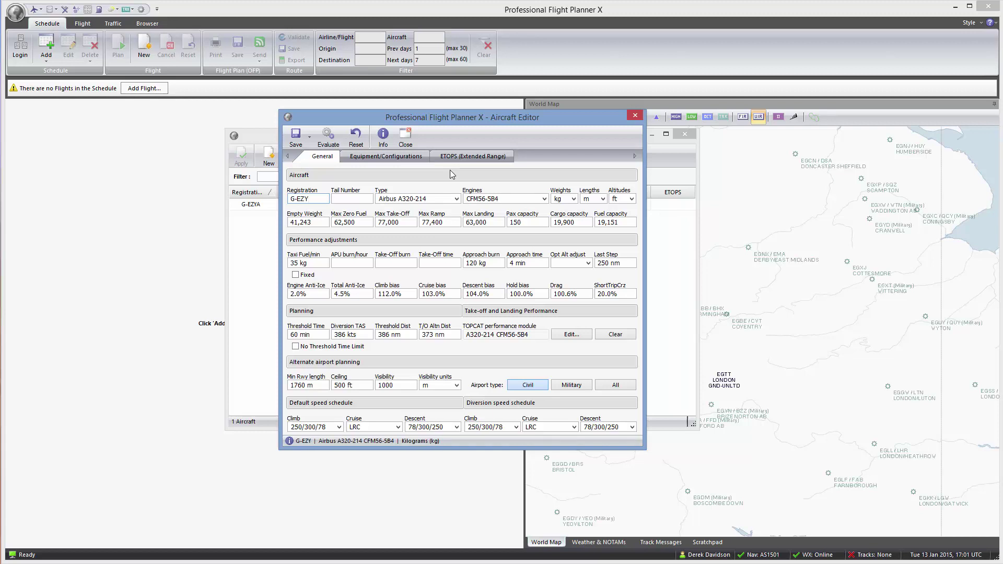
type("B")
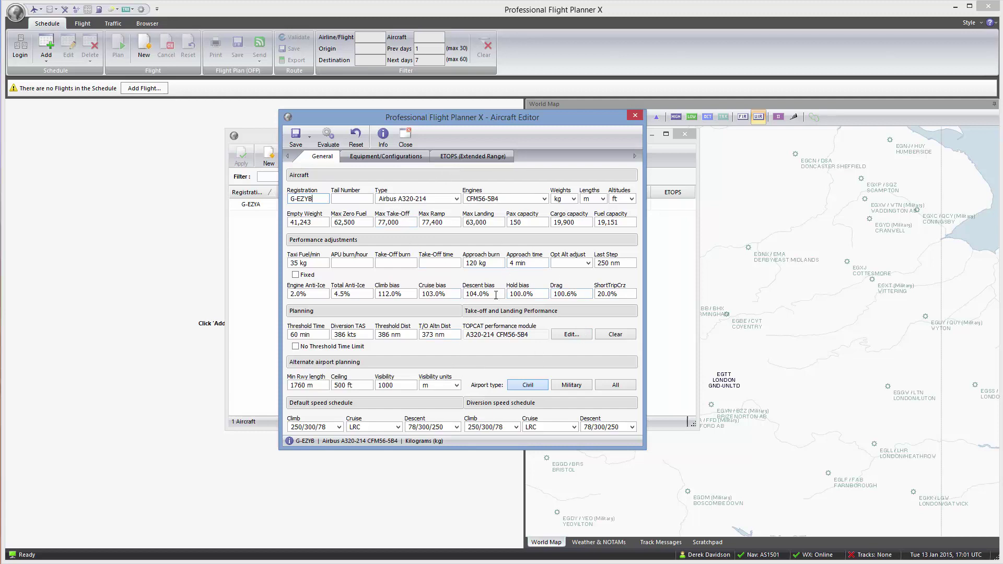
left_click(304, 138)
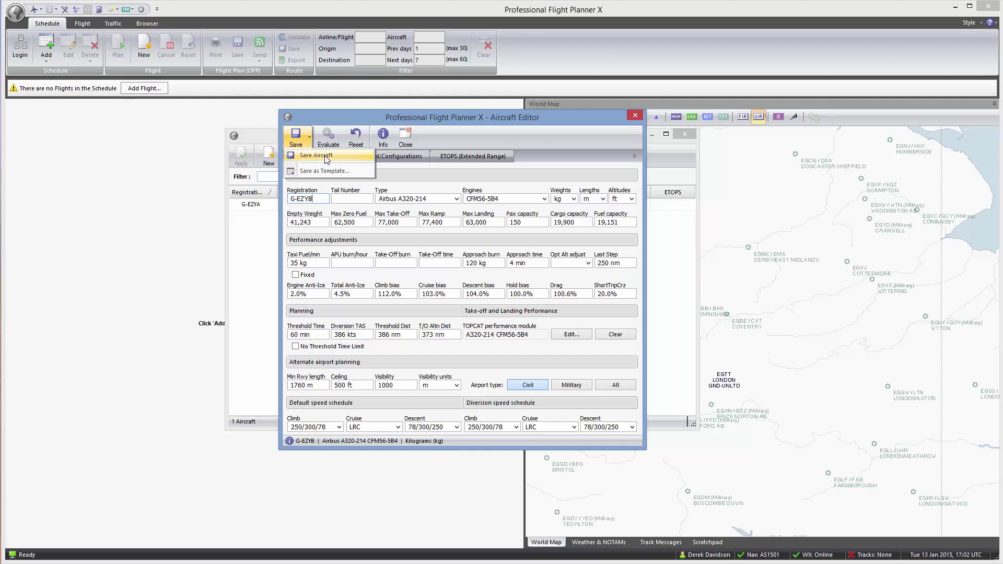
left_click(326, 159)
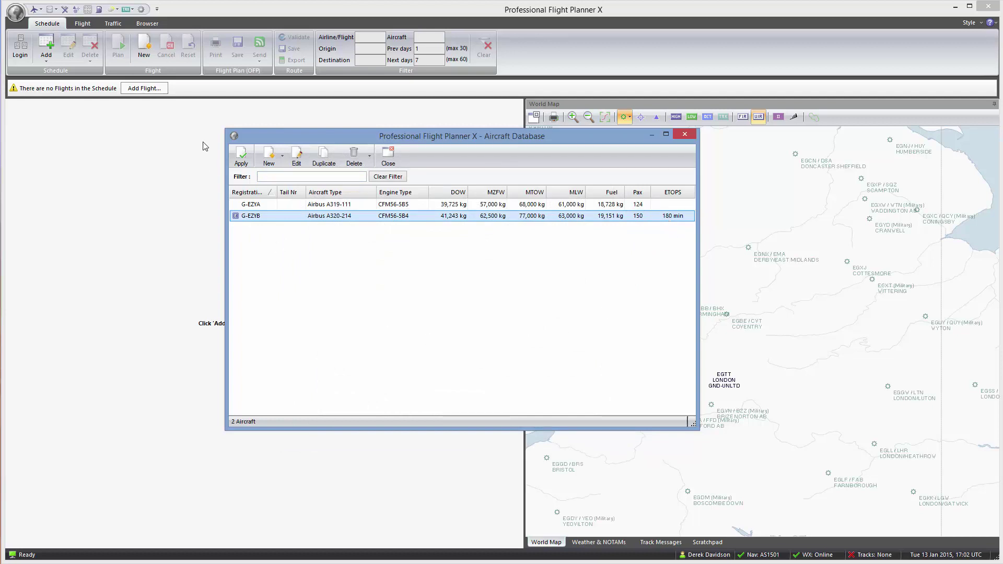
left_click(241, 160)
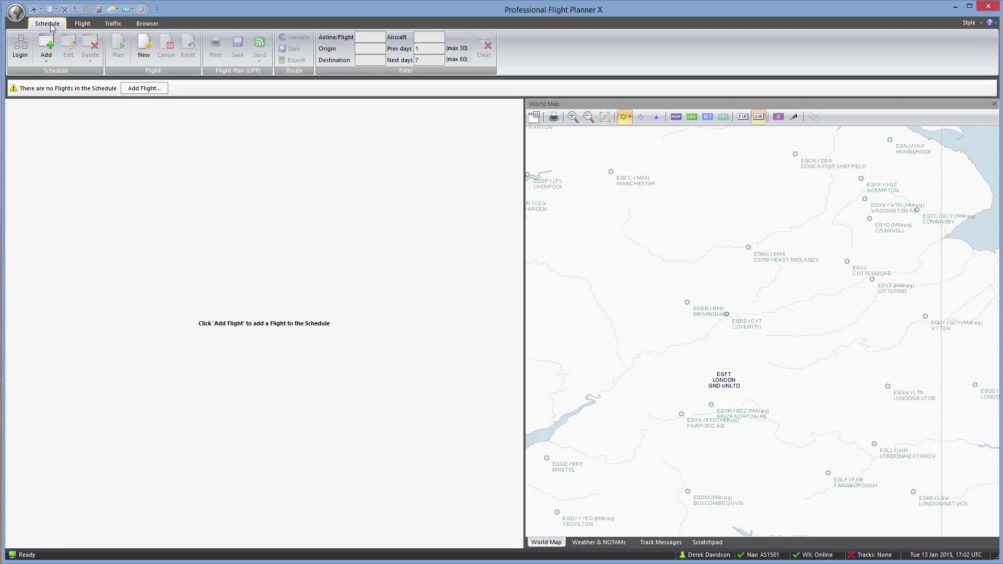
Set the flight's departure airport to EGKK and its destination to EGCC.
left_click(84, 24)
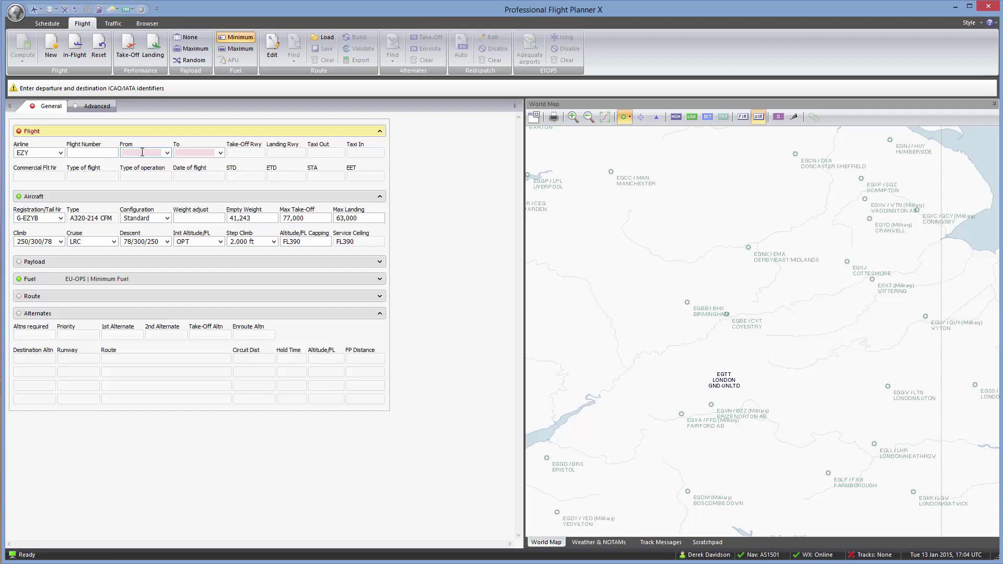
type("EGKK")
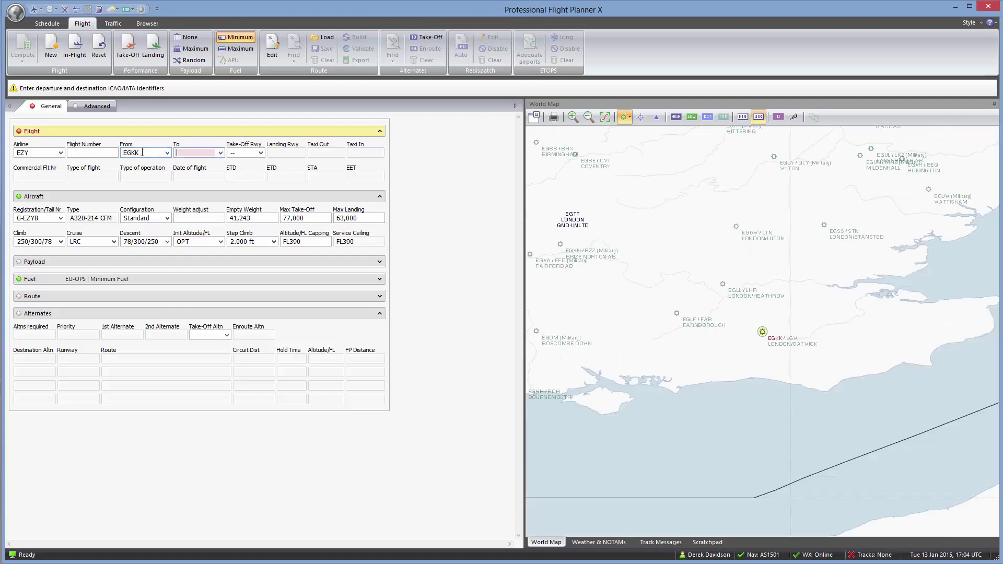
type("EGCC")
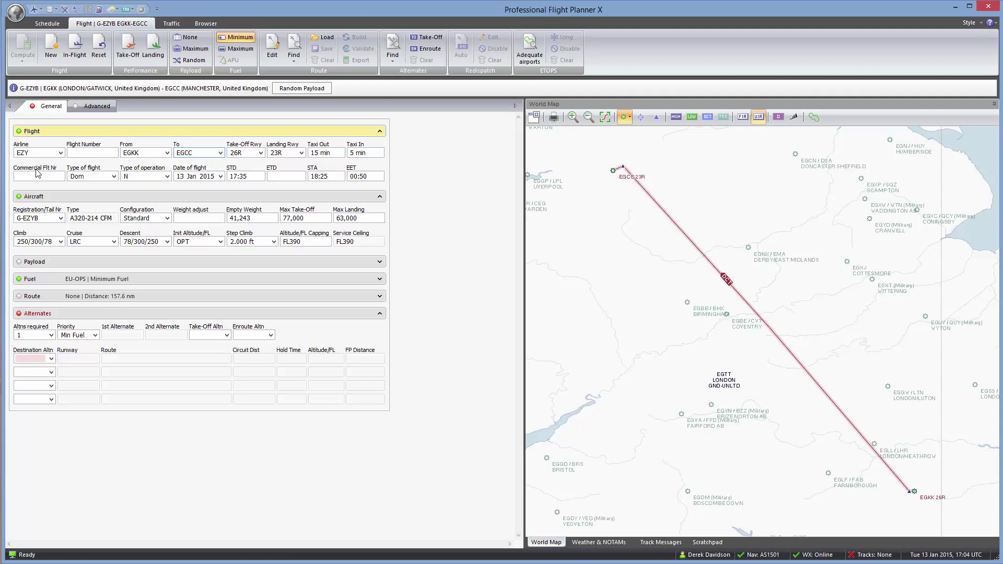
Choose N, Non-scheduled Air Transport Operation, as the type of operation and switch the flight's aircraft to G-EZYA.
left_click(151, 179)
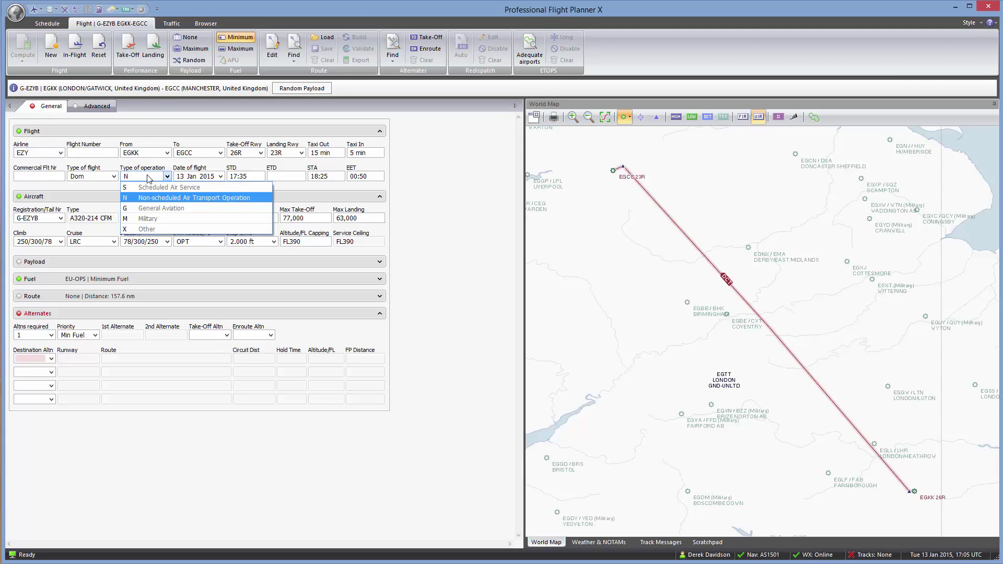
left_click(204, 197)
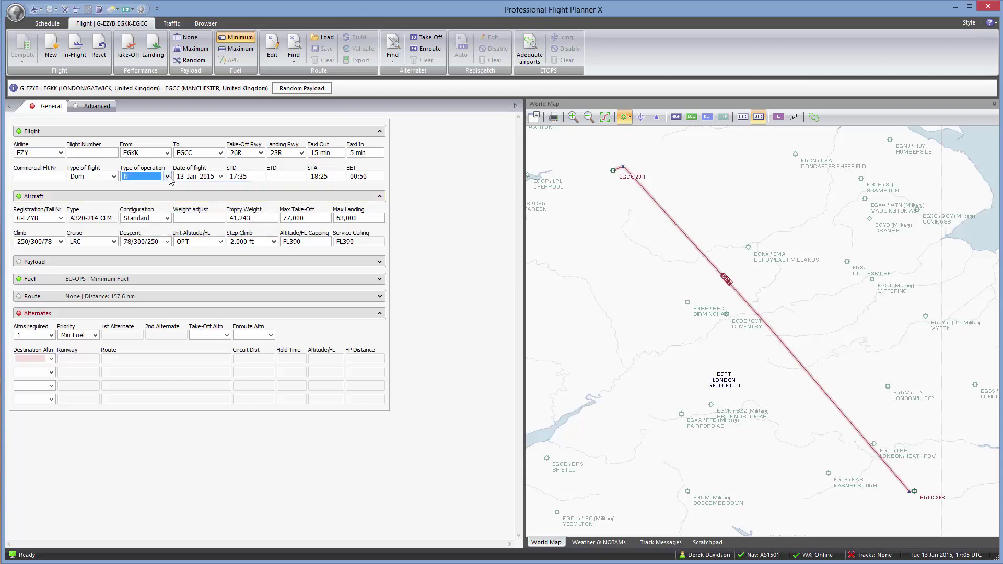
left_click(61, 219)
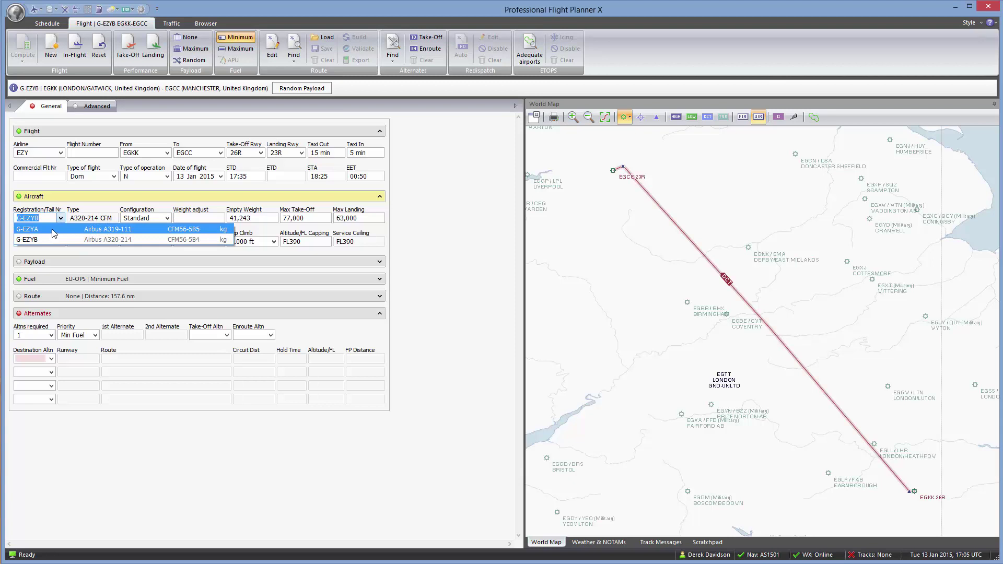
left_click(52, 230)
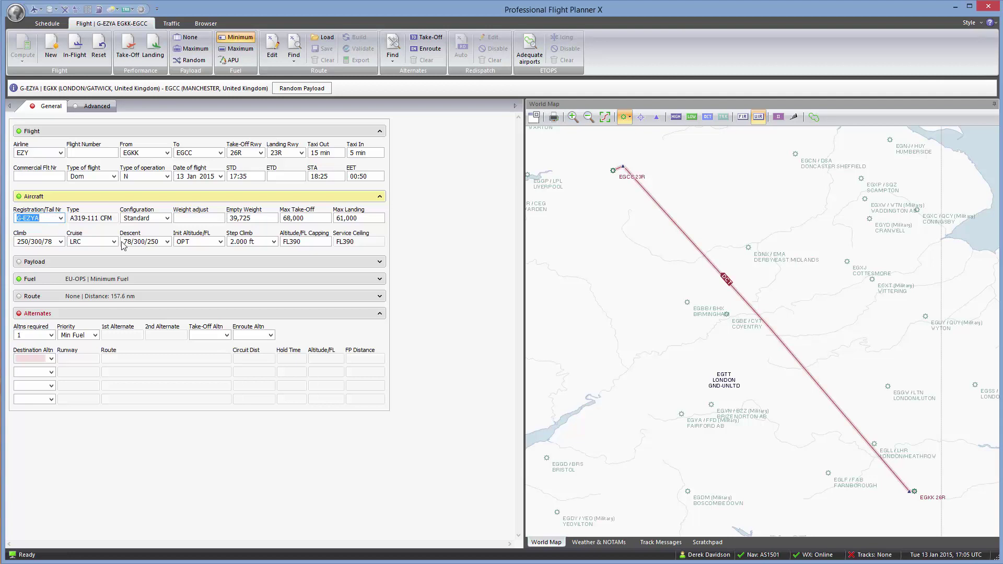
Set the payload to 120 adults with no baggage weight and 3000 kg of cargo.
left_click(380, 263)
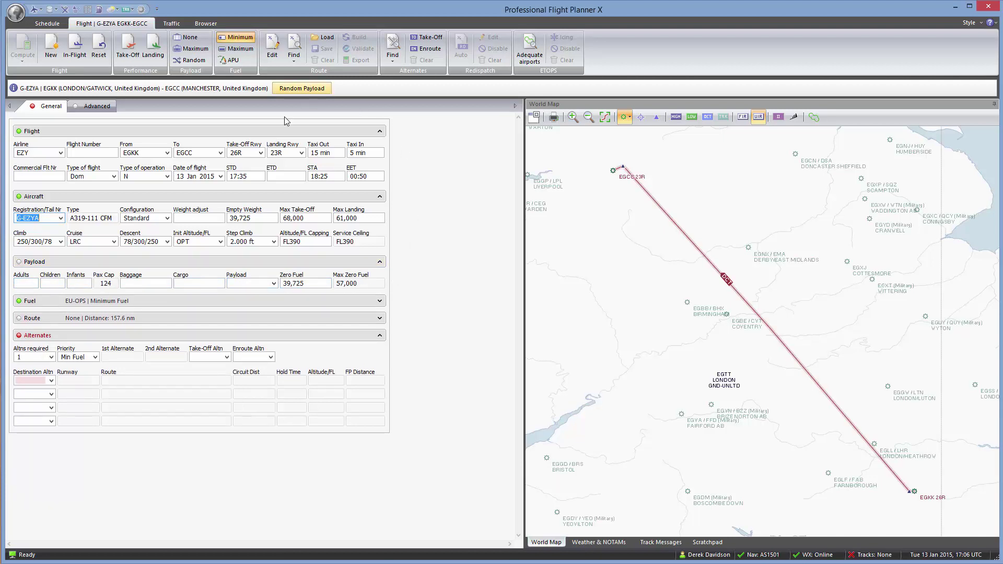
left_click(28, 283)
type("120")
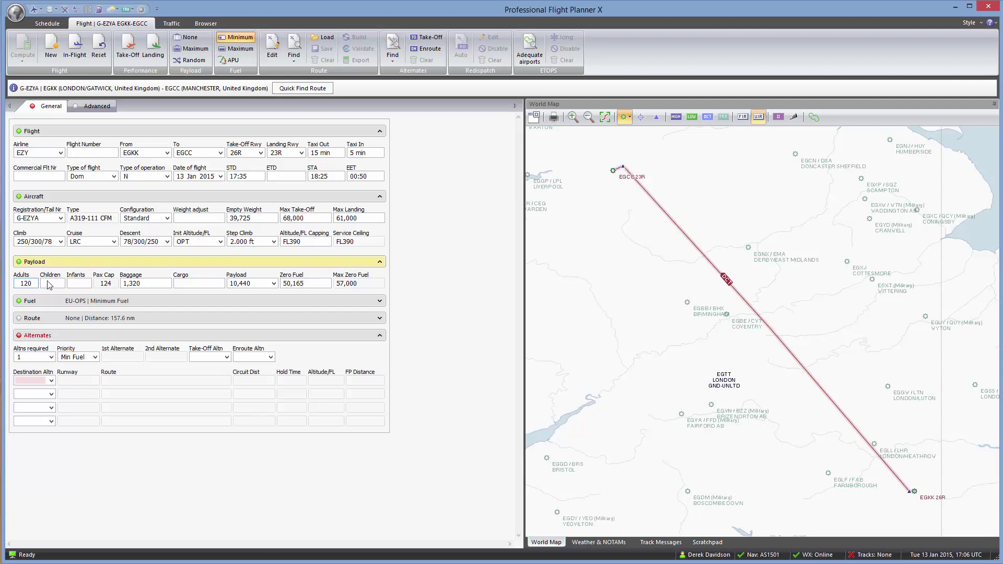
left_click(124, 284)
double_click(124, 283)
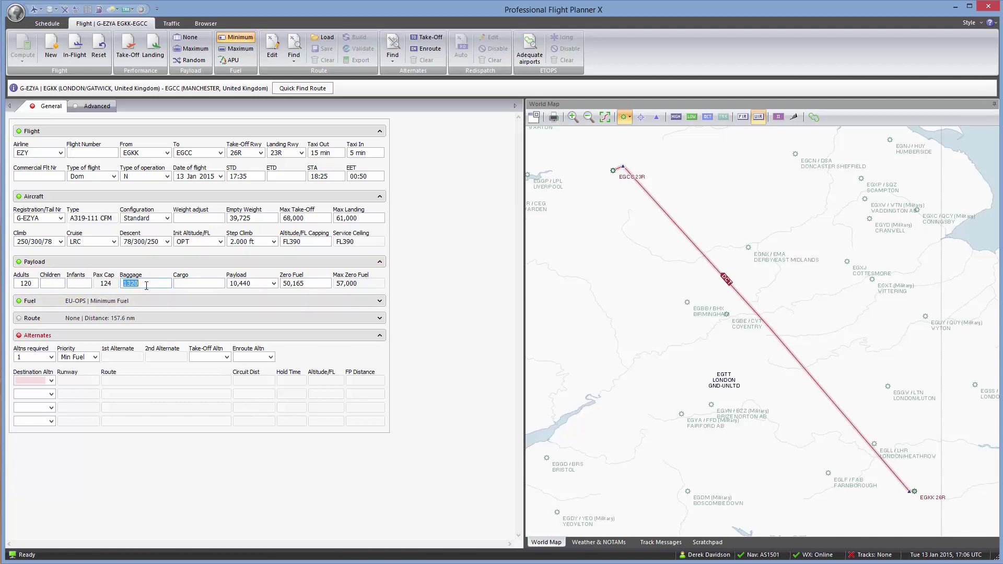
key("BackSpace")
key("Tab")
type("3000")
key("Tab")
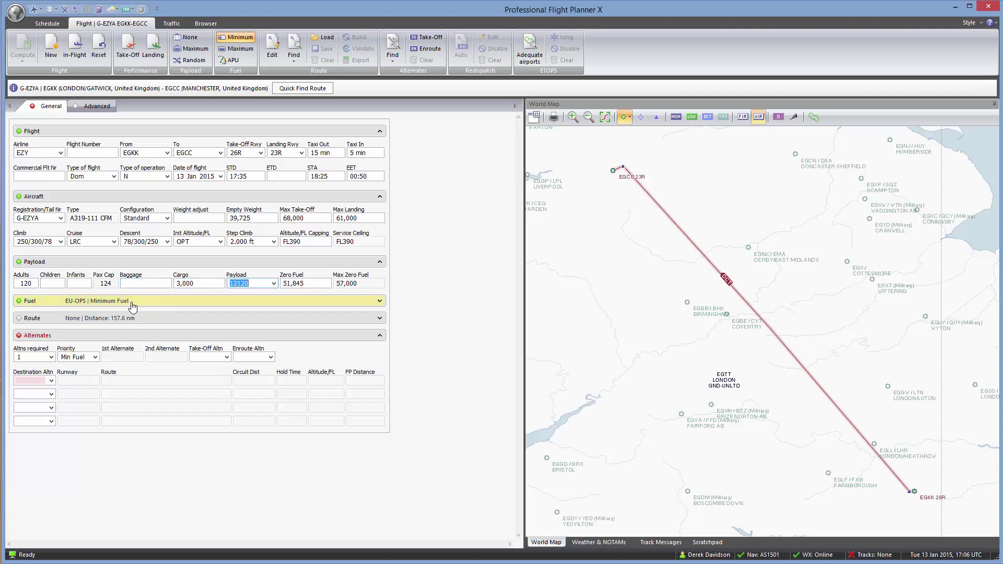
Choose EU-OPS, European regulations, as the flight's fuel policy.
left_click(95, 306)
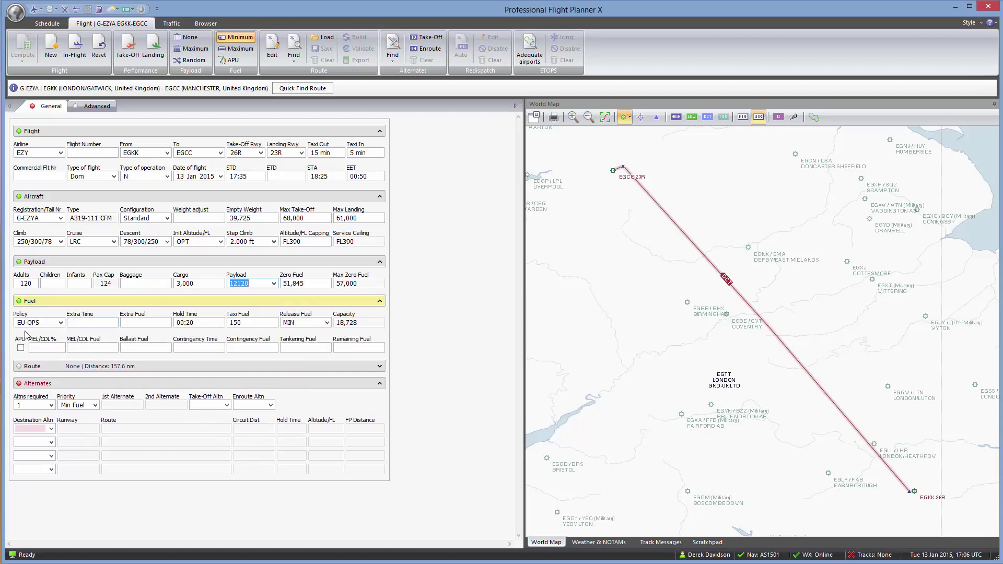
left_click(61, 323)
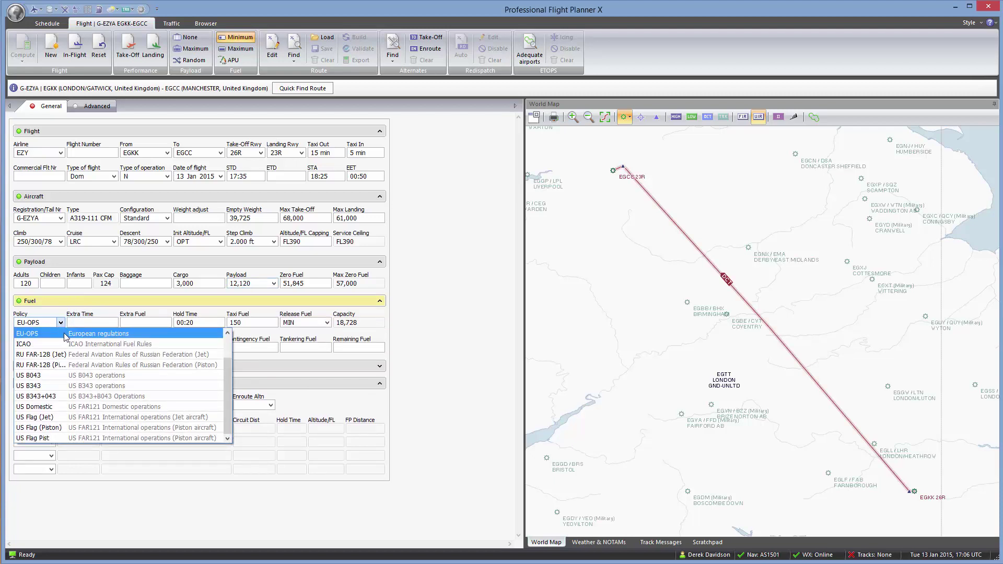
left_click(119, 337)
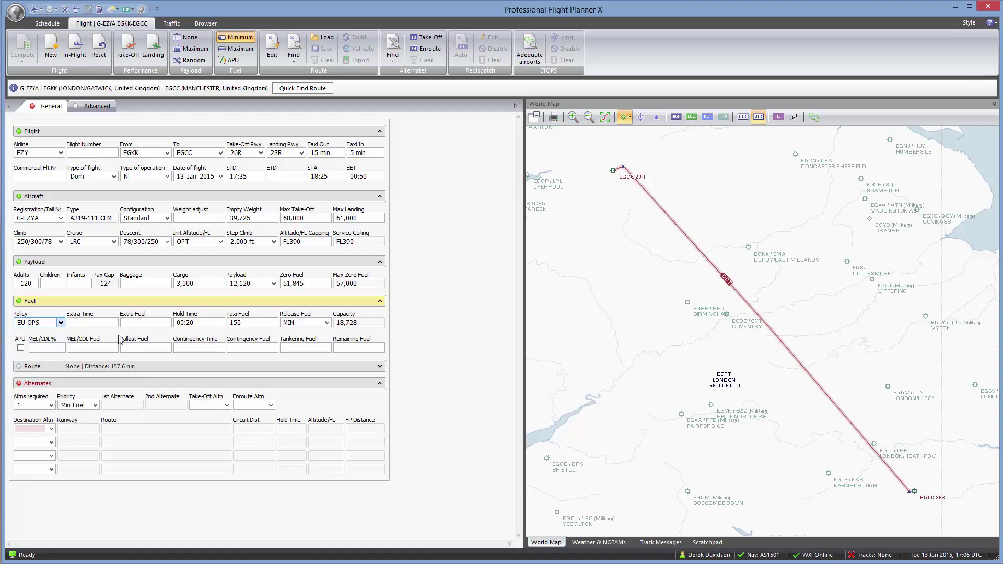
left_click(94, 323)
Find a route for the flight automatically and highlight its BIG7V departure segment.
left_click(379, 366)
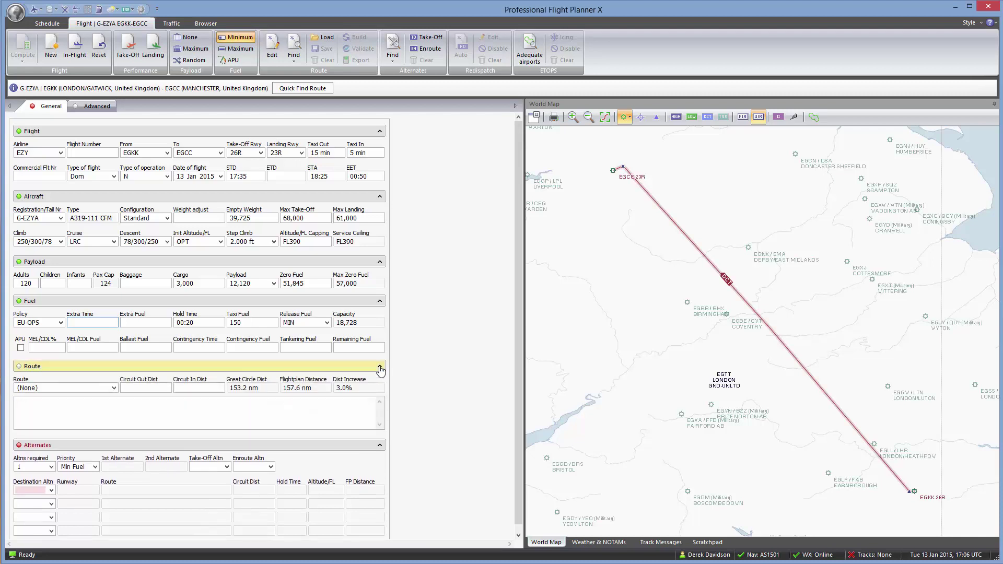
left_click(114, 388)
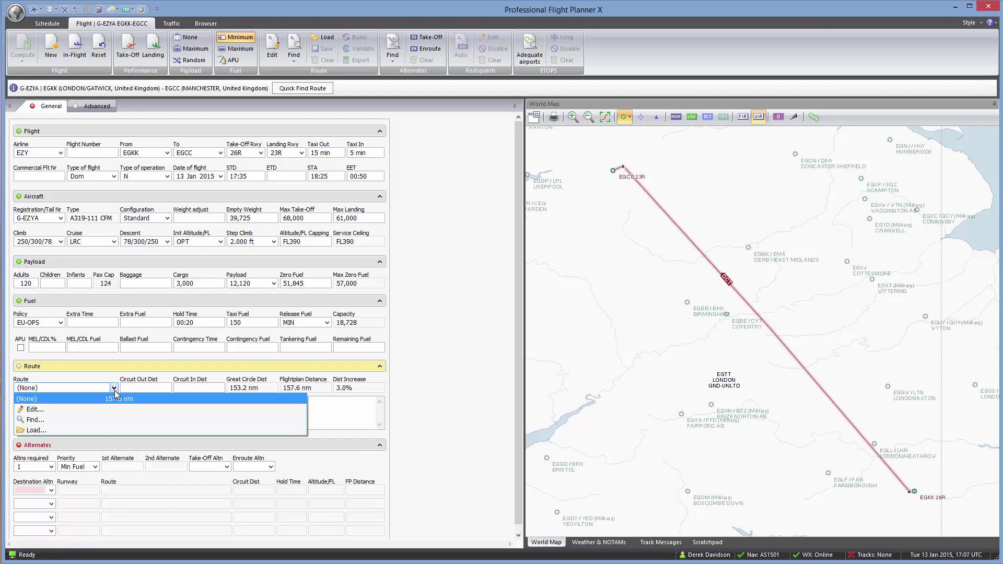
left_click(35, 419)
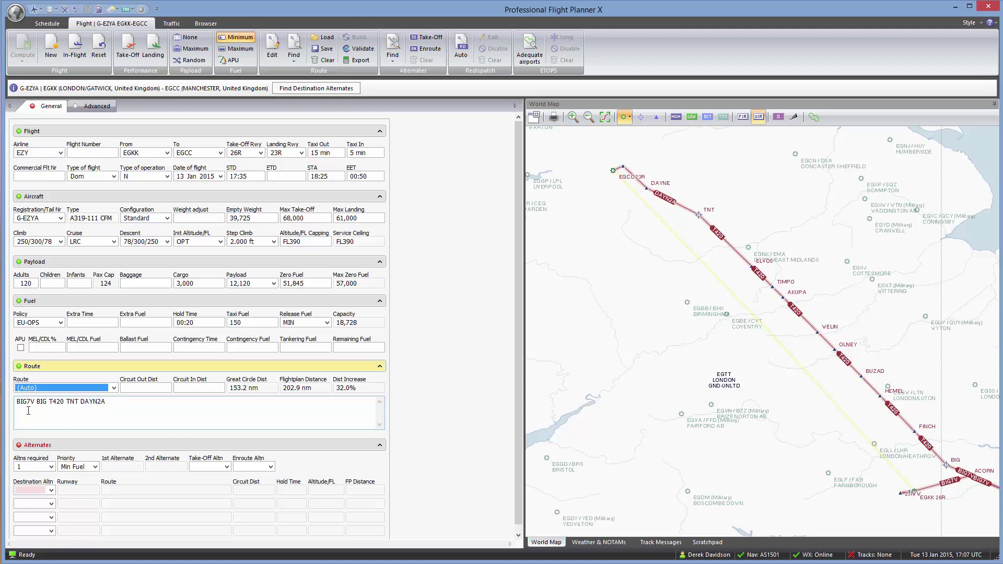
left_click_drag(16, 401, 36, 403)
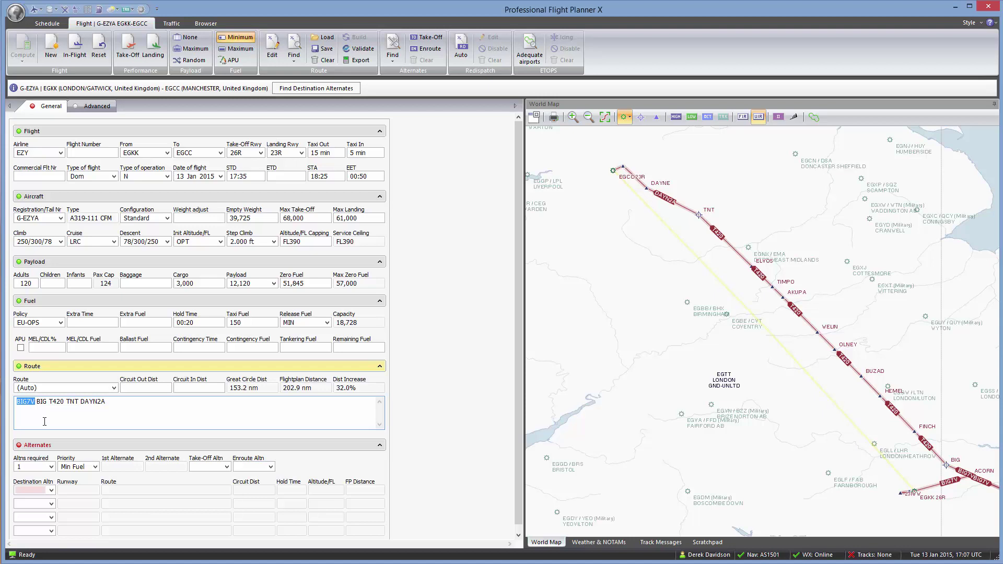
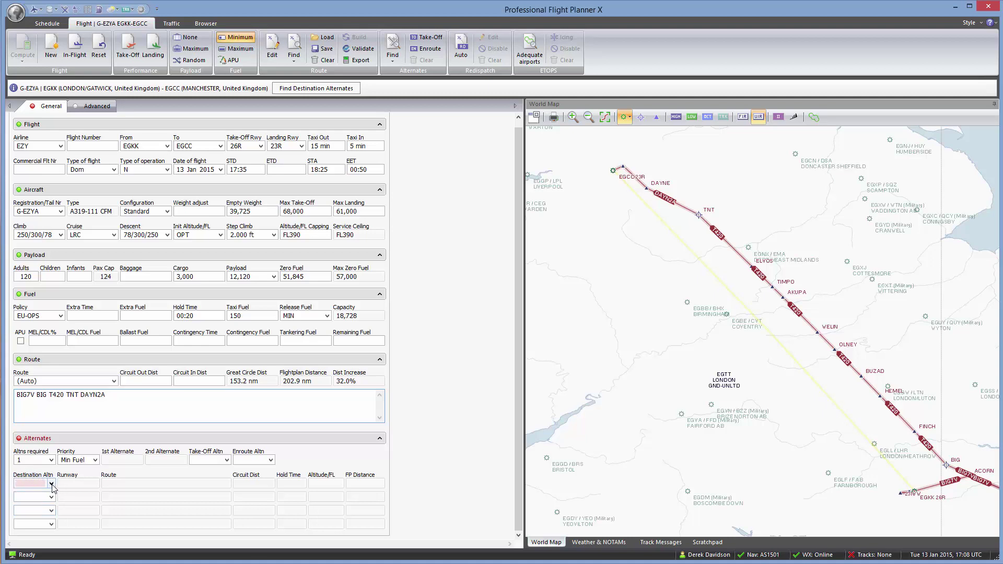
Look up airports near EGCC and assign Liverpool (EGGP) as the destination alternate.
left_click(52, 484)
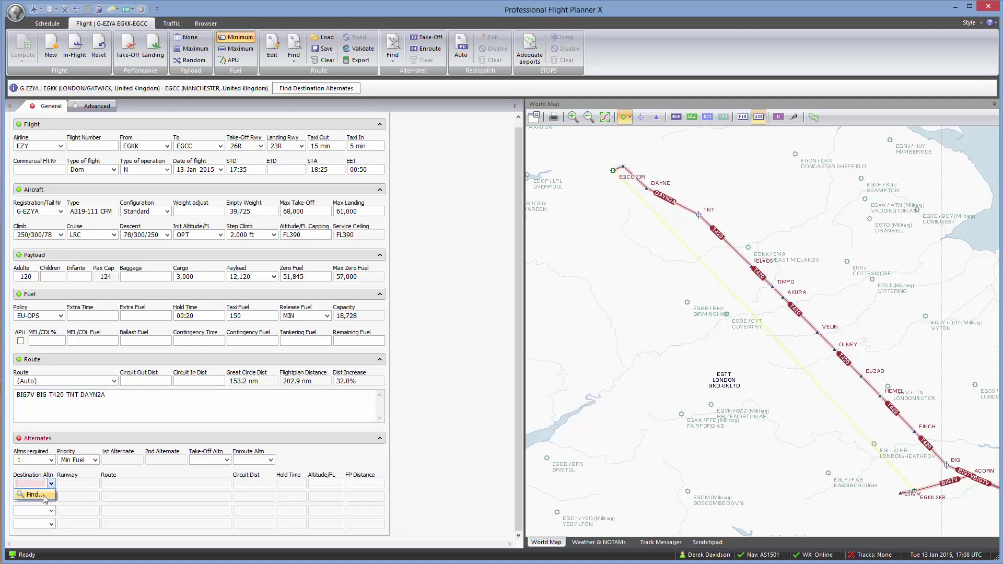
left_click(46, 498)
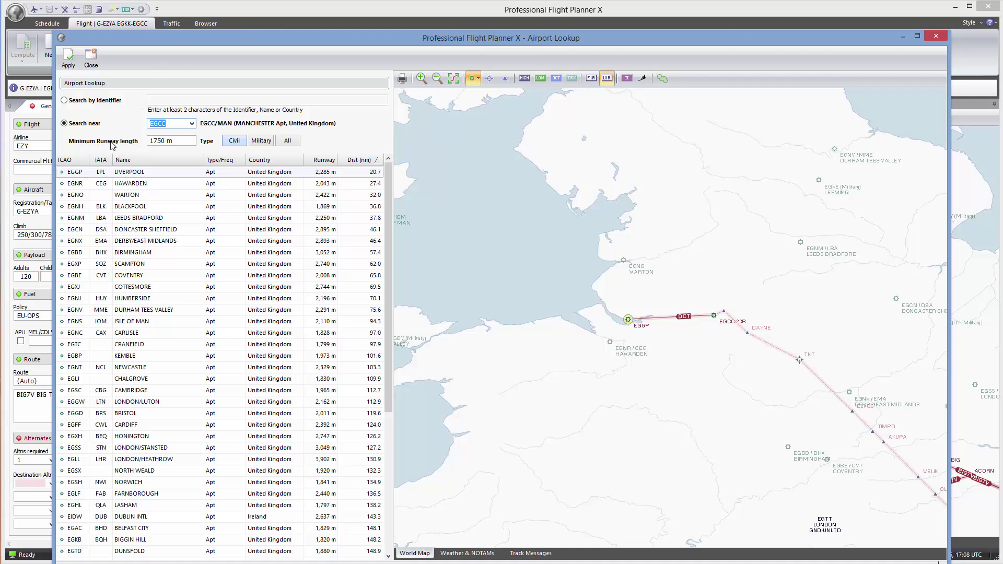
left_click(182, 140)
left_click(183, 141)
left_click(142, 174)
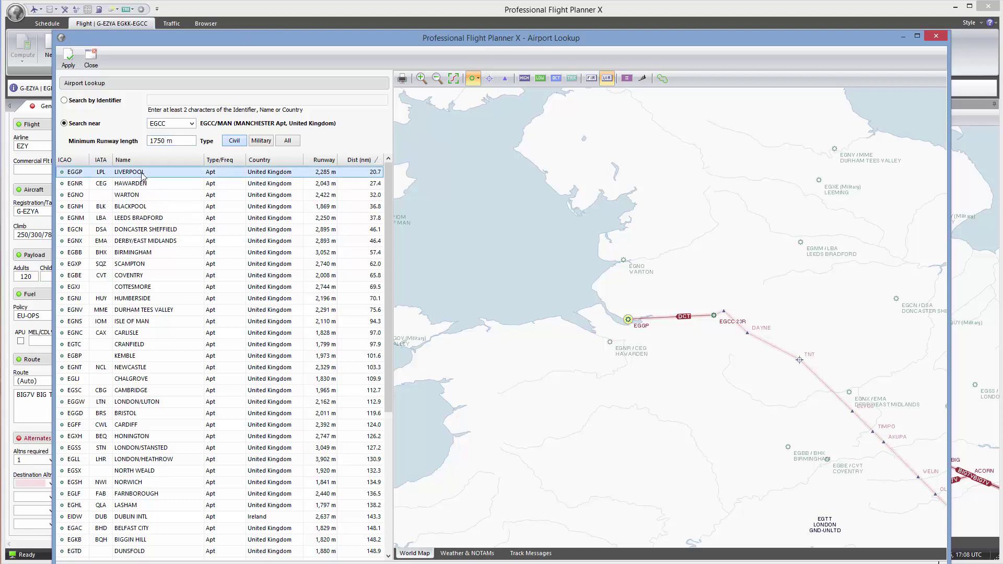
left_click(68, 59)
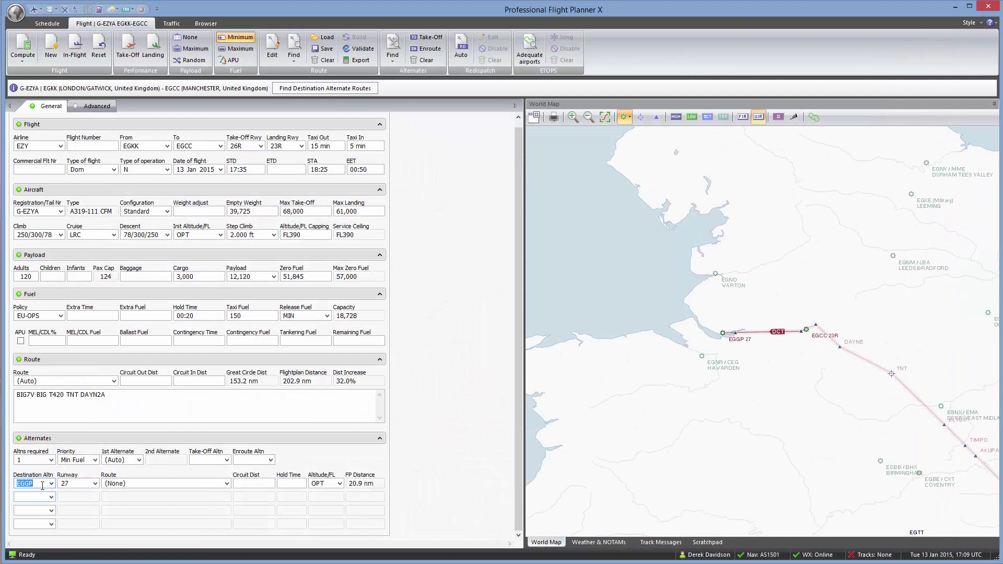
Find a route automatically from Manchester to the EGGP alternate and compute the flight.
left_click(159, 483)
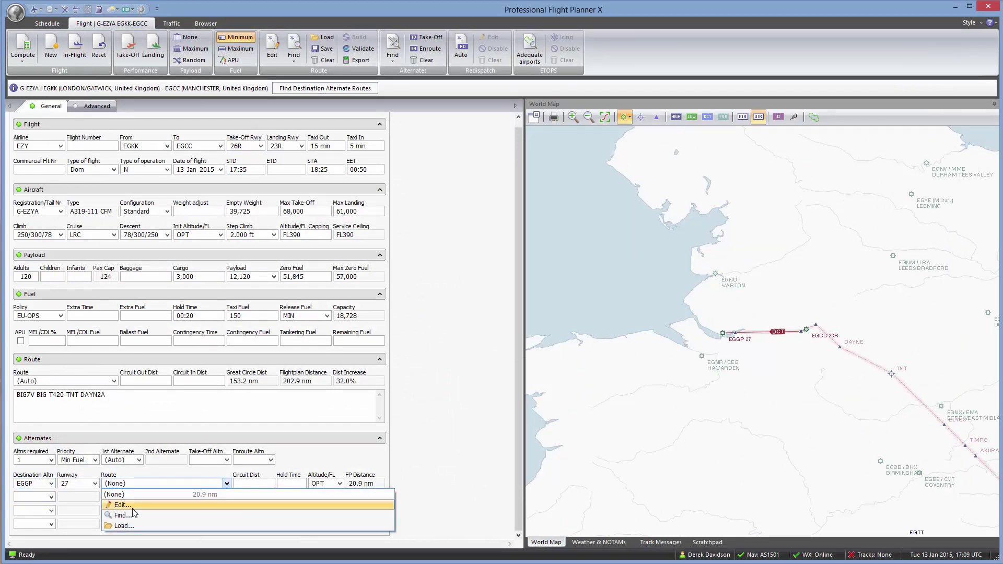
left_click(134, 515)
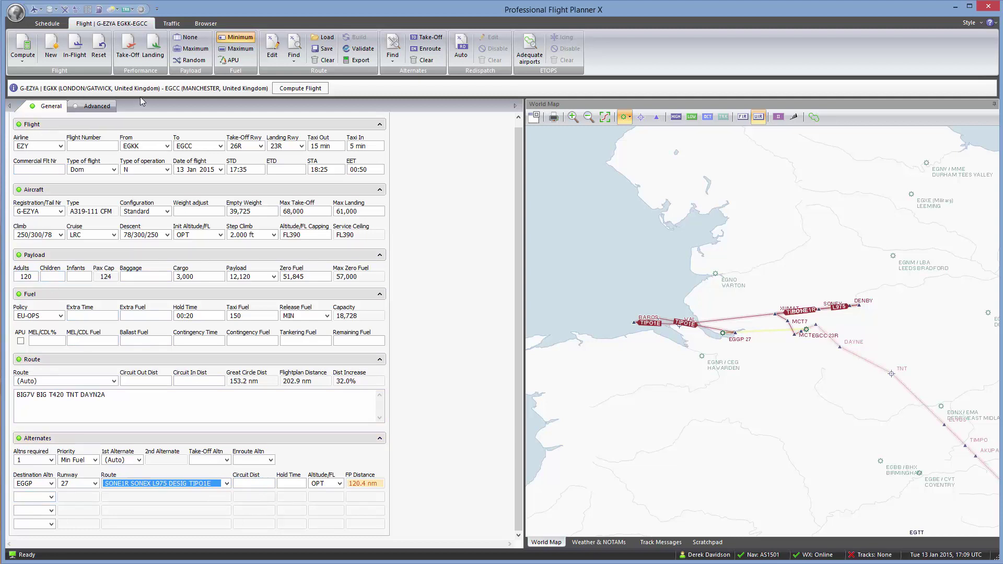
left_click(301, 89)
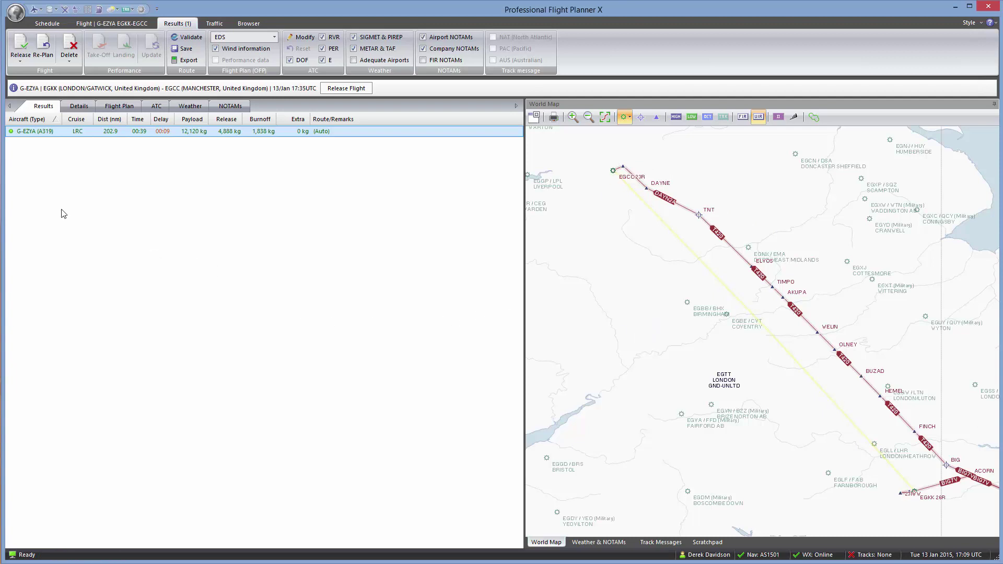
Review the computed flight's fuel and load details, flight plan, ATC plan, weather briefing and NOTAMs.
left_click(79, 106)
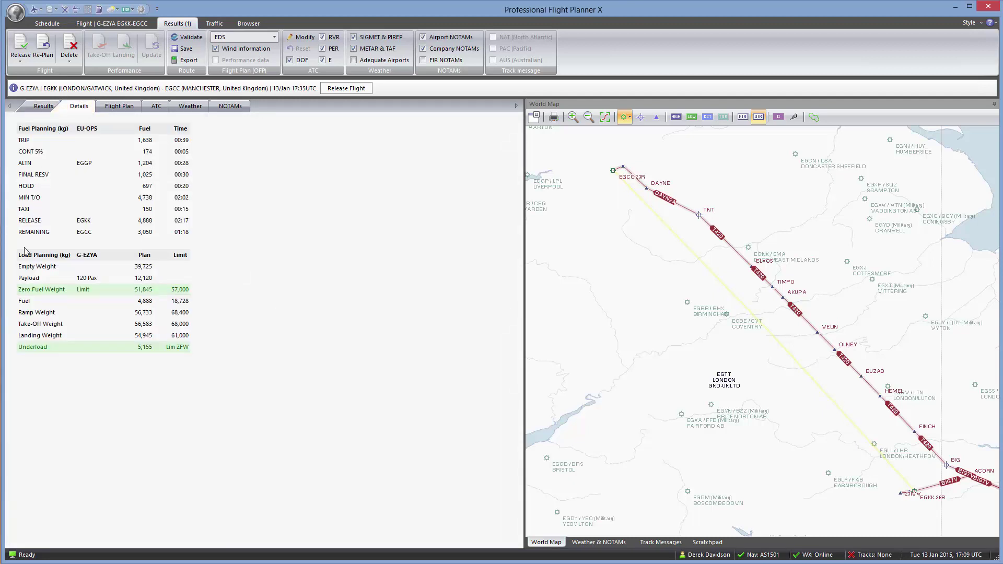
left_click(125, 110)
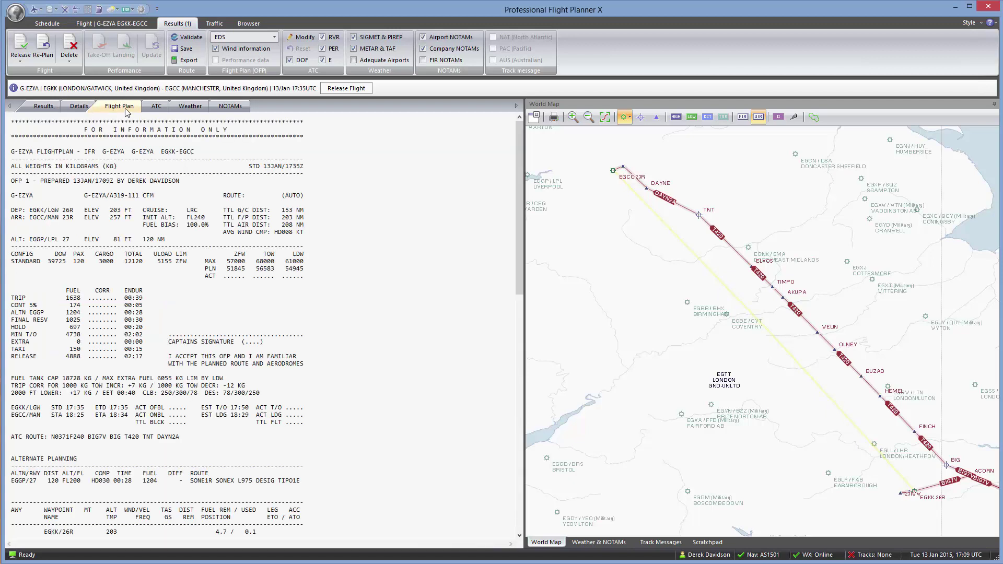
left_click(162, 108)
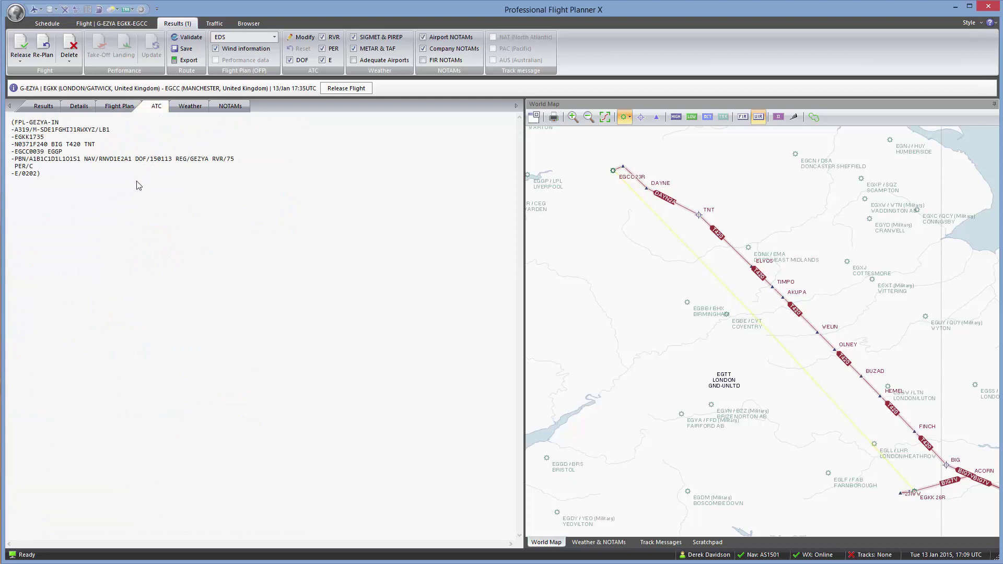
left_click(190, 107)
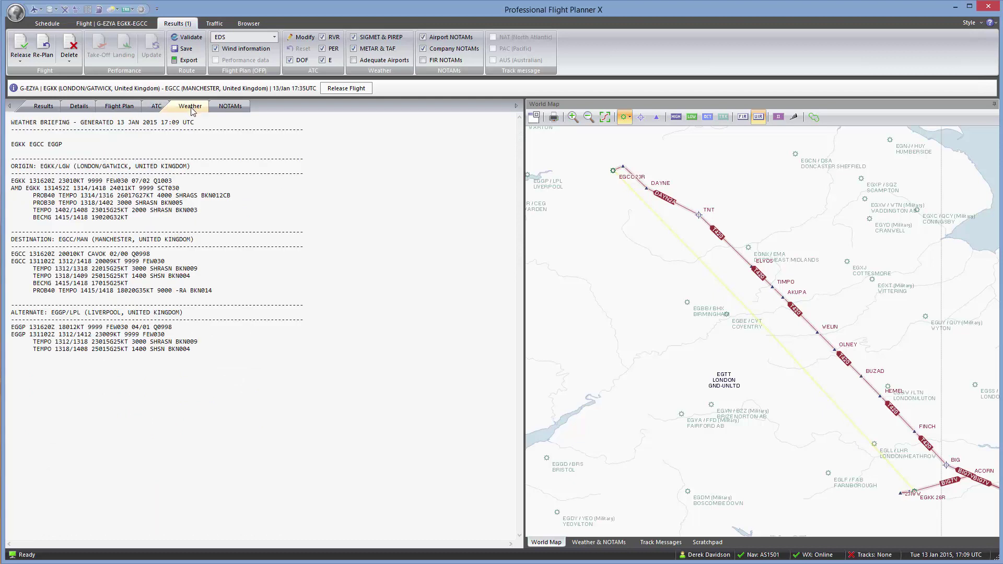
left_click(230, 106)
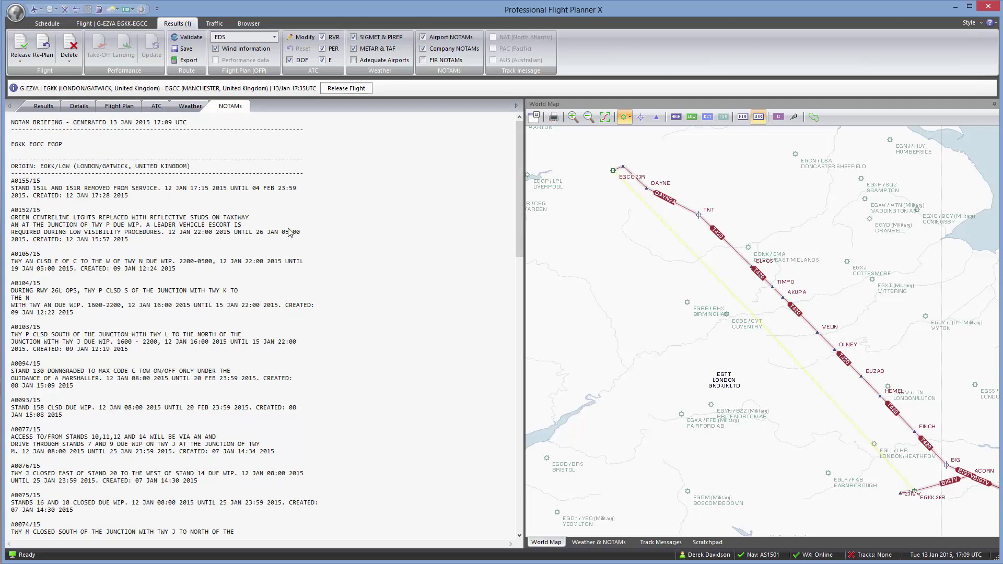
left_click(181, 109)
left_click(156, 109)
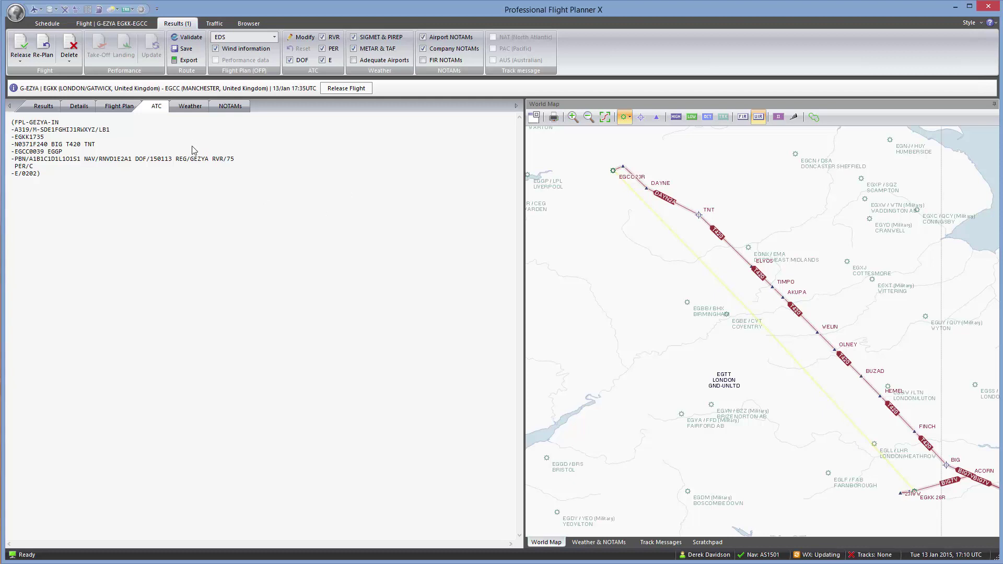
Export the route as EGKKEGCC01 for the Airbus Extended and AivlaSoft EFB add-ons and close the export dialog.
left_click(193, 61)
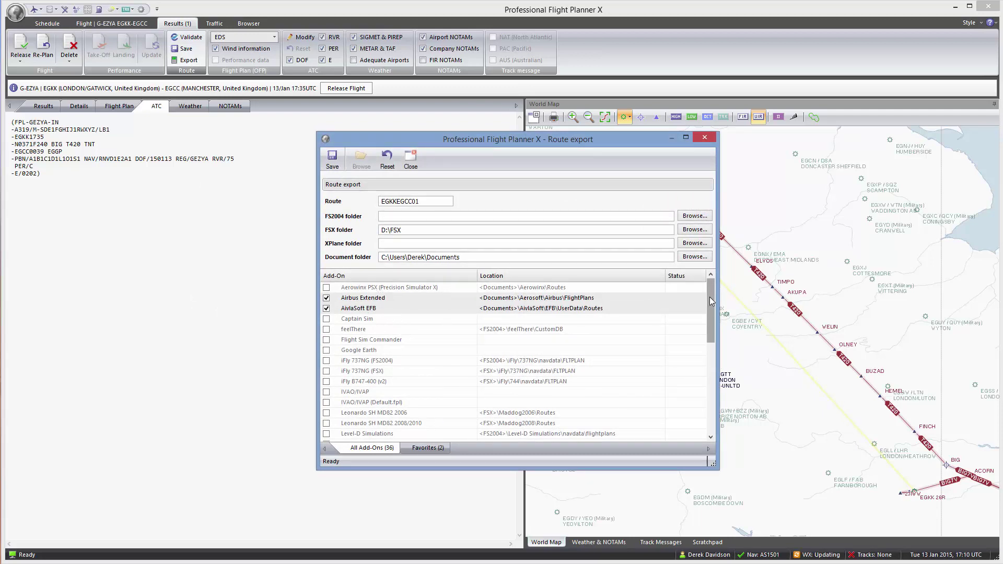
mouse_move(709, 300)
left_mouse_down()
mouse_move(708, 411)
mouse_move(713, 281)
left_mouse_up()
left_click(471, 256)
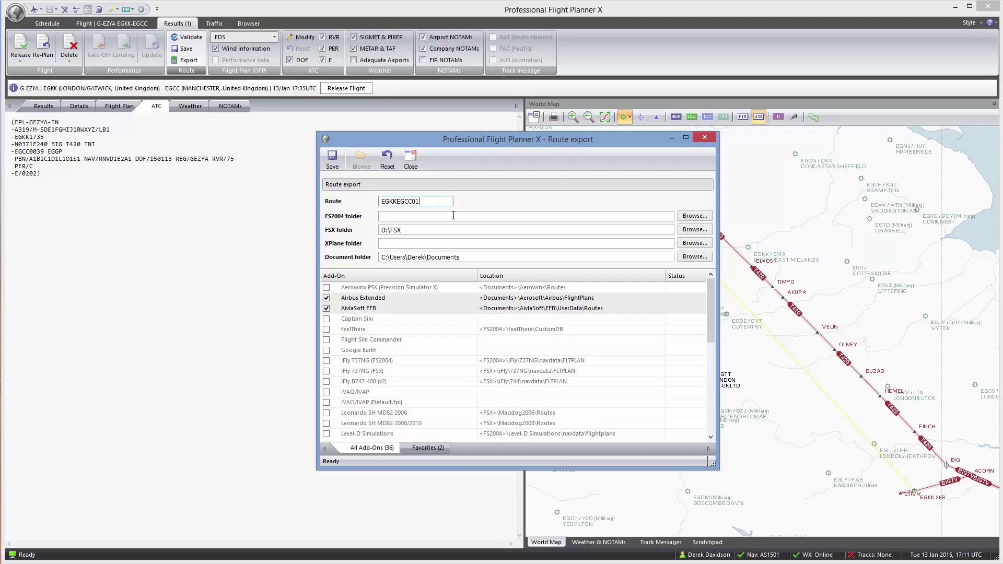
left_click(331, 160)
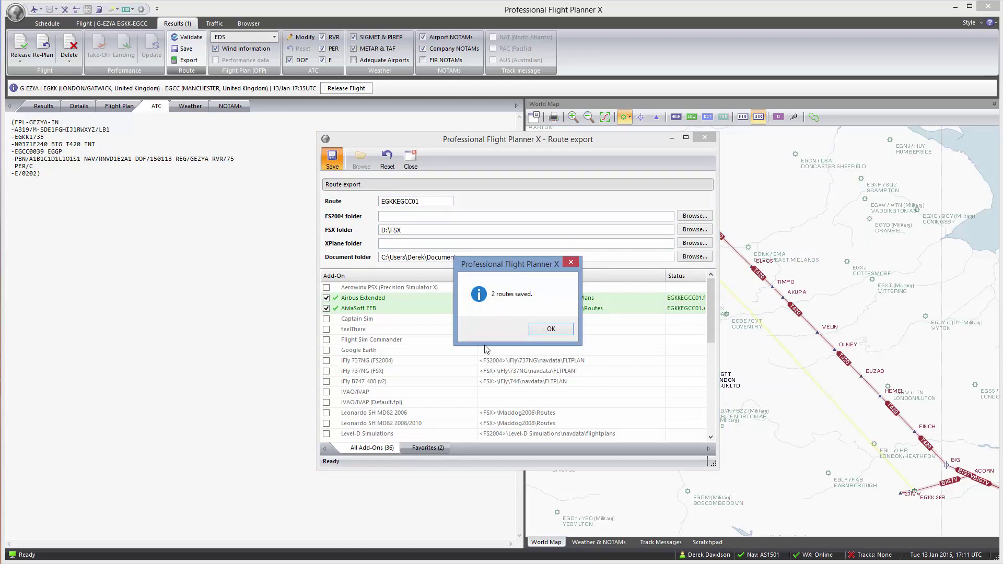
left_click(556, 330)
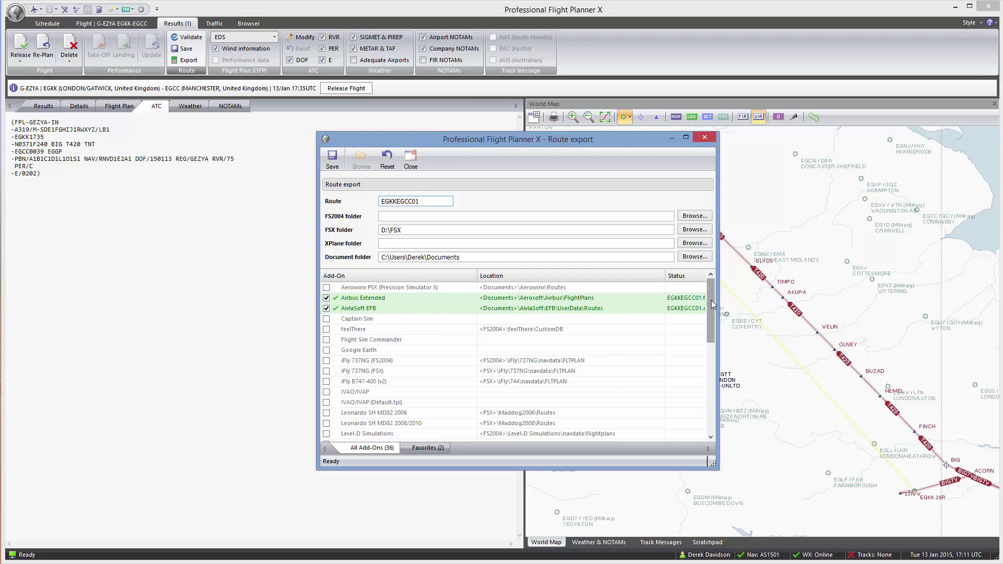
mouse_move(711, 301)
left_mouse_down()
mouse_move(719, 415)
mouse_move(713, 289)
left_mouse_up()
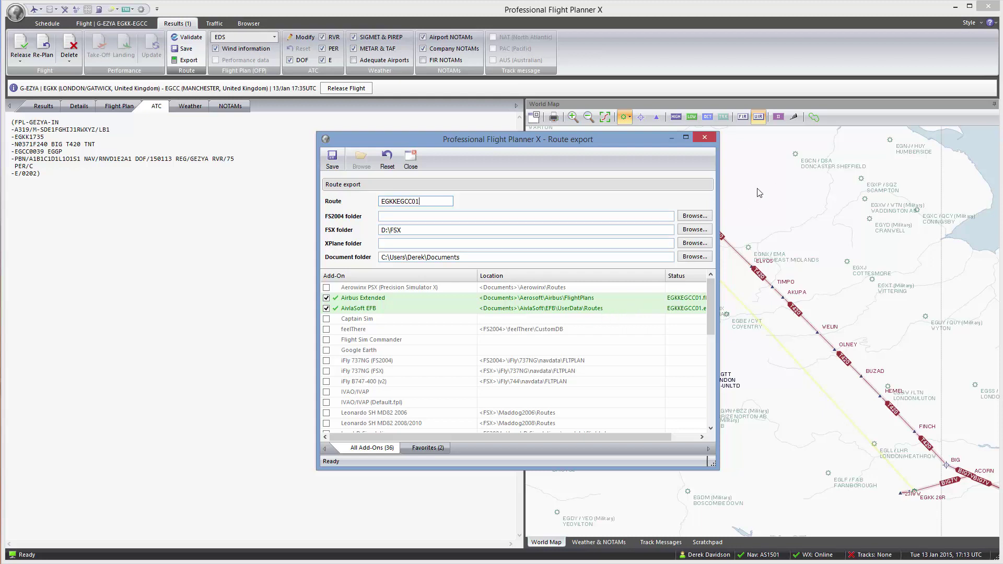
left_click(704, 138)
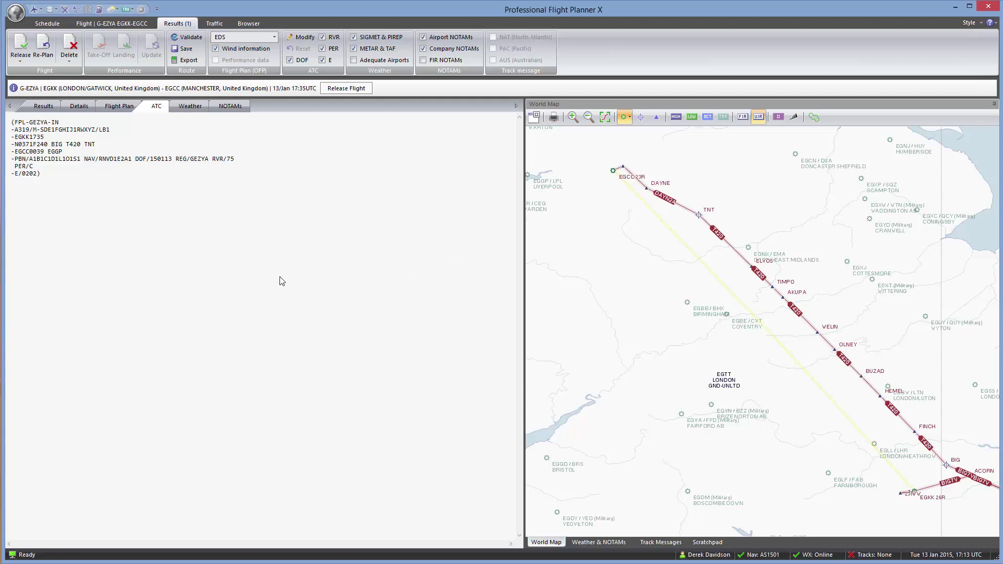
Begin a new flight plan from EGGD (Bristol) to EGPH (Edinburgh).
left_click(116, 25)
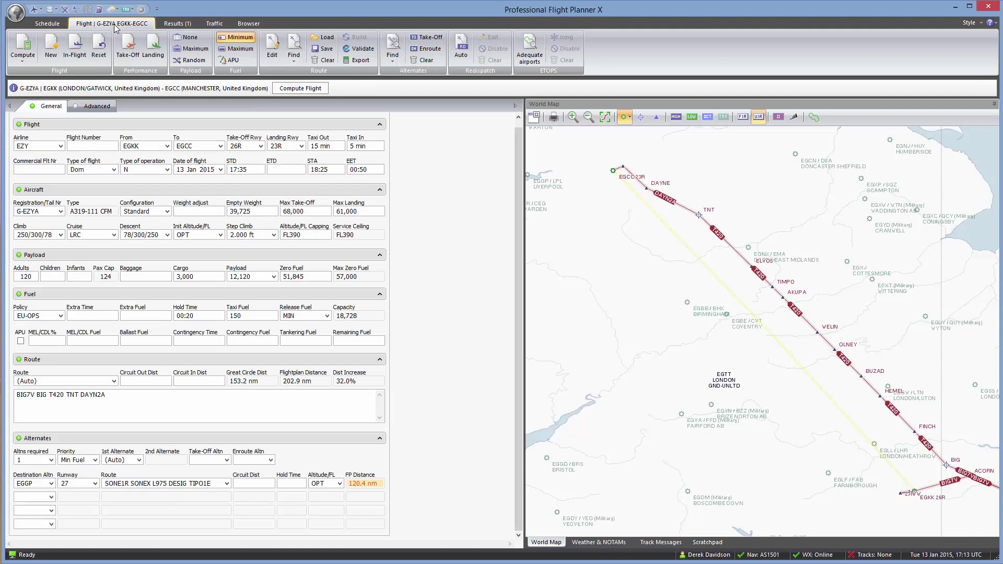
left_click(56, 46)
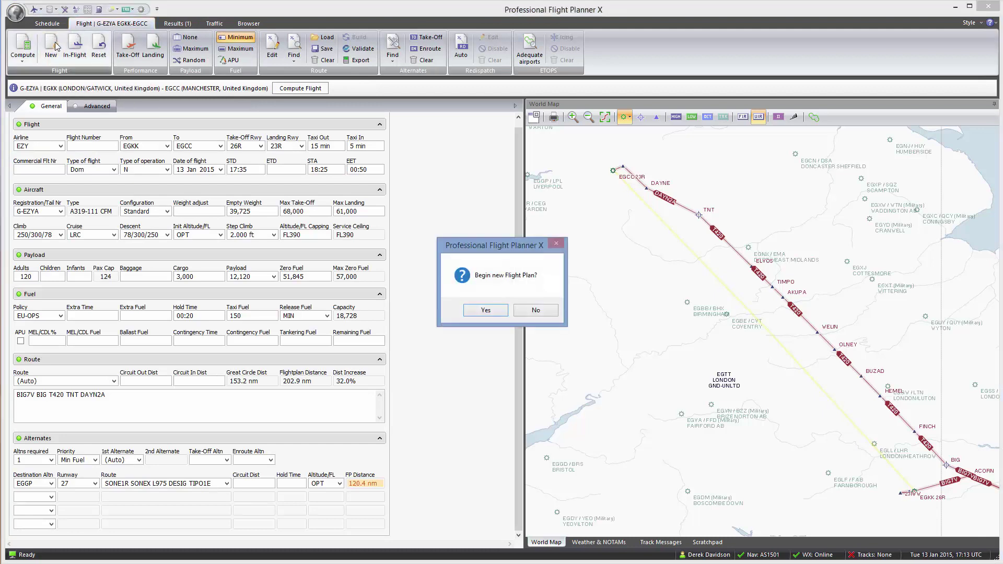
left_click(490, 313)
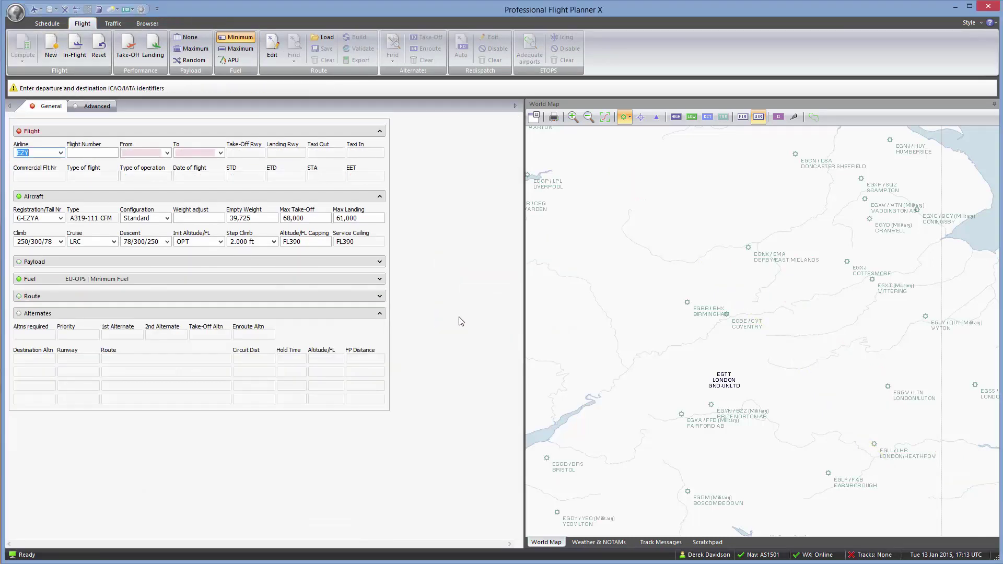
left_click(140, 151)
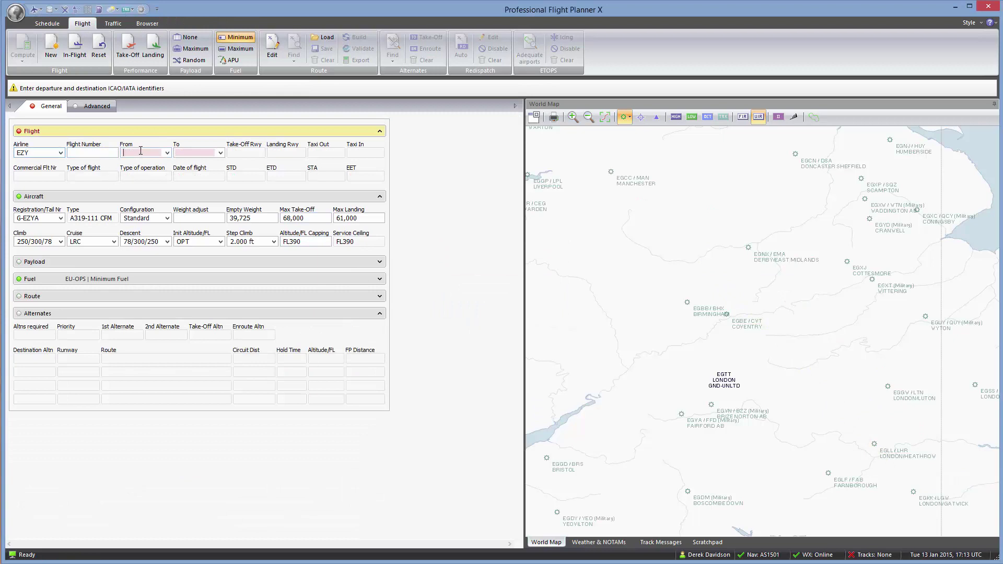
type("EGGD")
key("Tab")
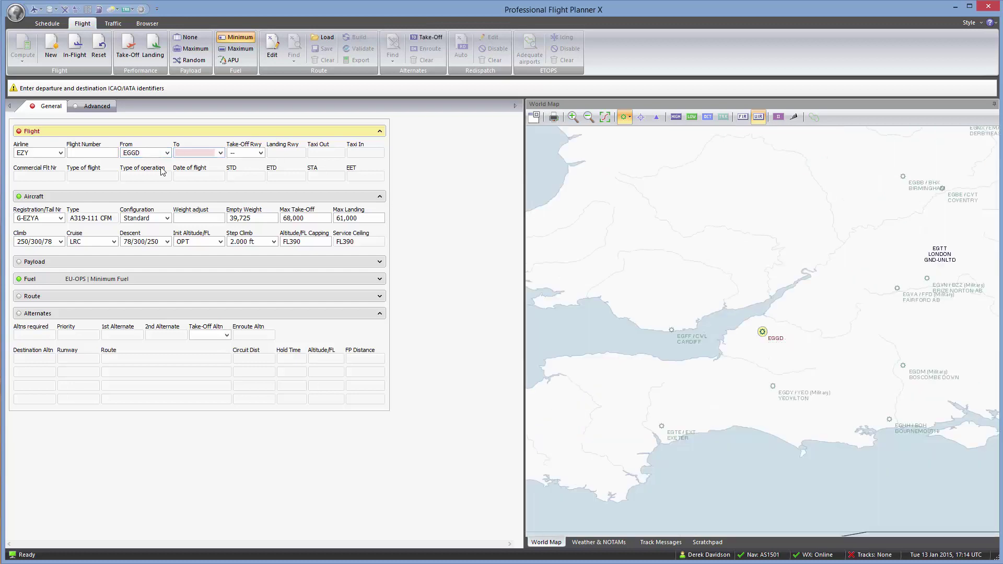
type("EGPH")
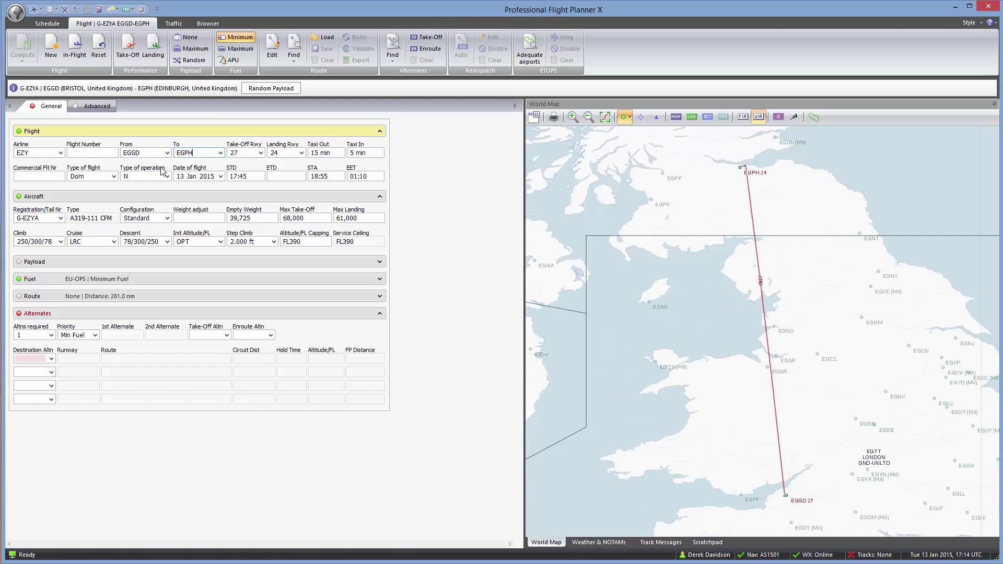
left_click(121, 184)
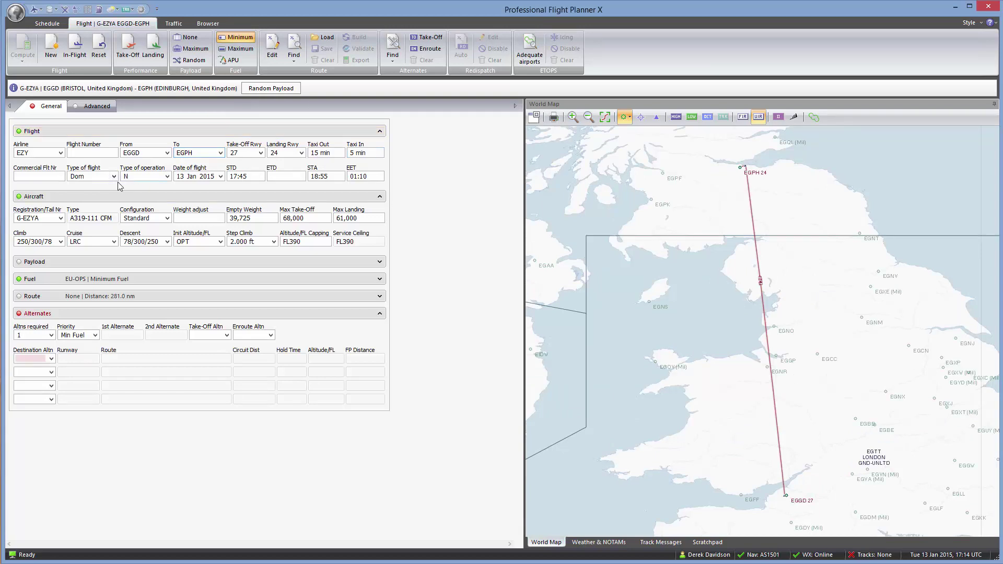
Switch the flight's aircraft to G-EZYB, generate a random payload and expand the fuel details.
left_click(61, 221)
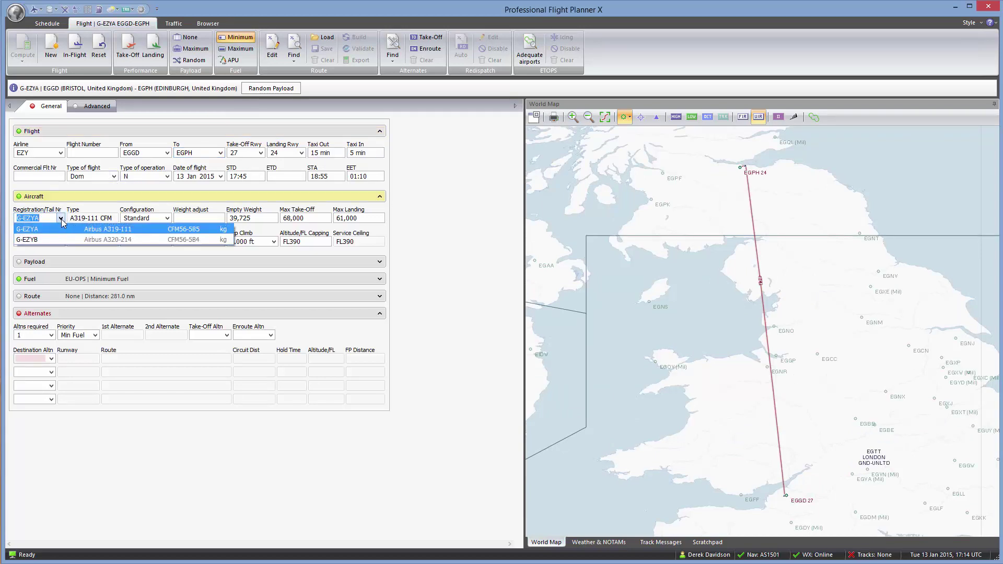
left_click(57, 240)
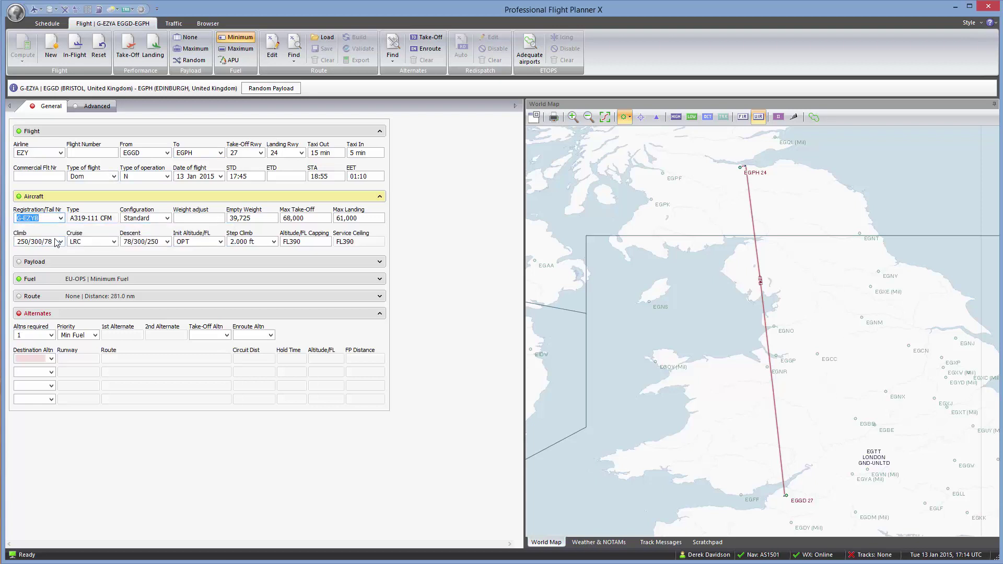
left_click(116, 265)
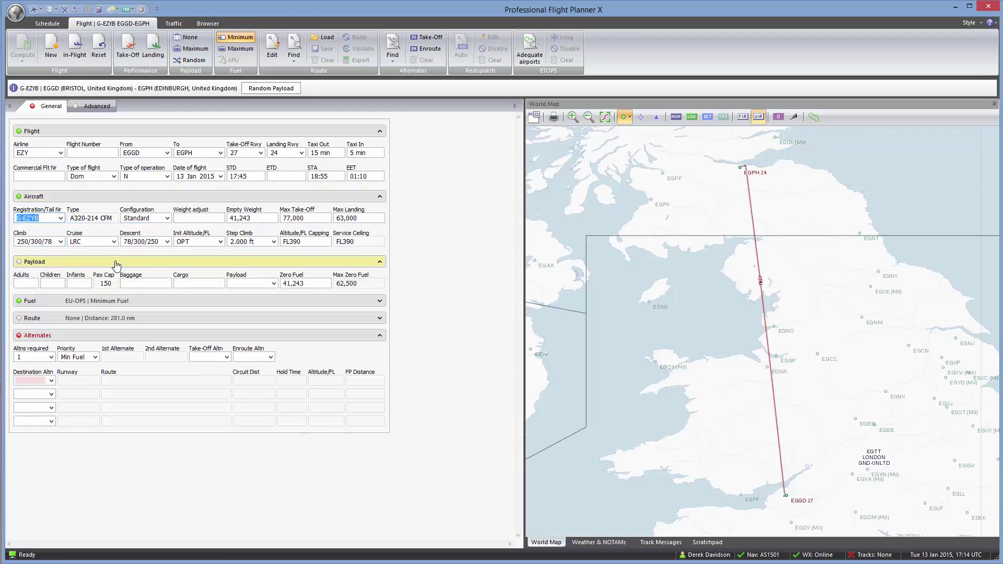
left_click(271, 89)
left_click(193, 302)
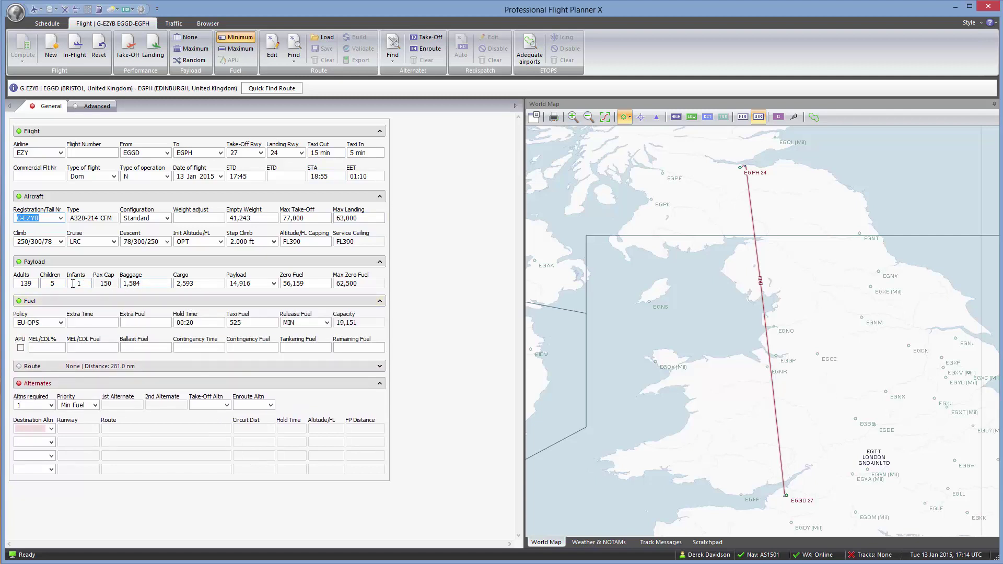
Find a route automatically for the Bristol to Edinburgh flight.
left_click(97, 367)
left_click(67, 388)
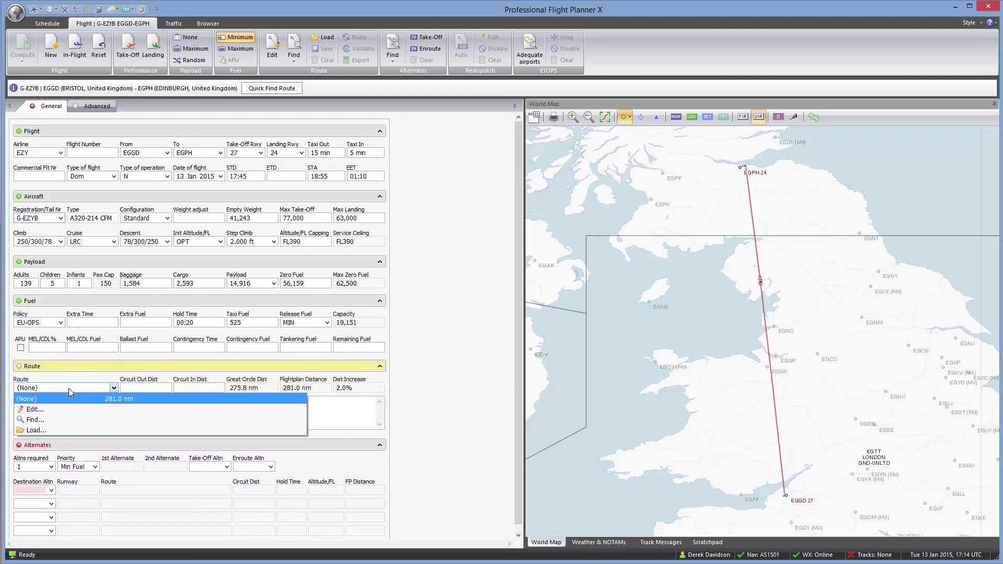
left_click(45, 423)
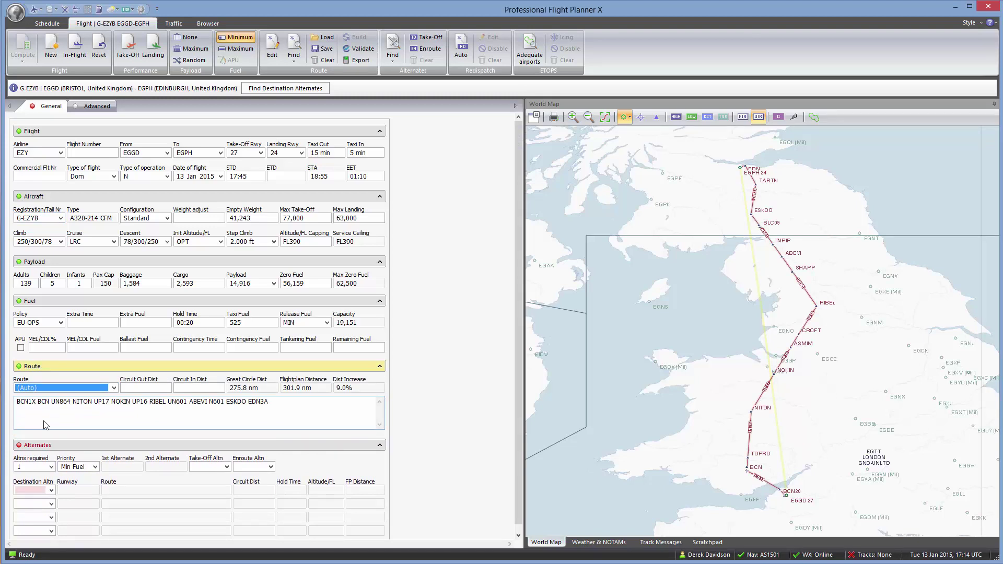
Look up airports near EGPH and assign Glasgow (EGPF) as the destination alternate.
left_click(51, 491)
left_click(48, 504)
left_click(51, 490)
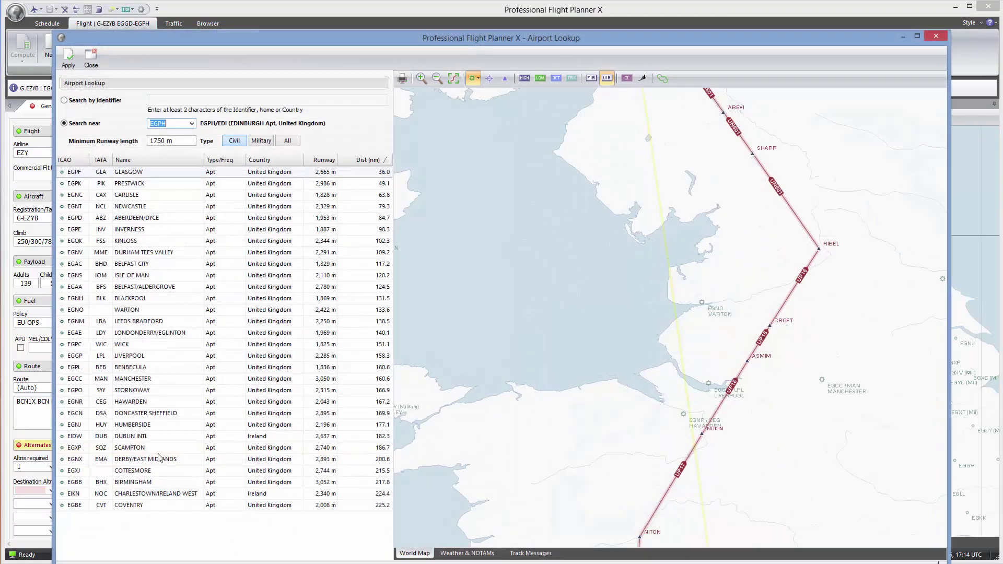
left_click(136, 174)
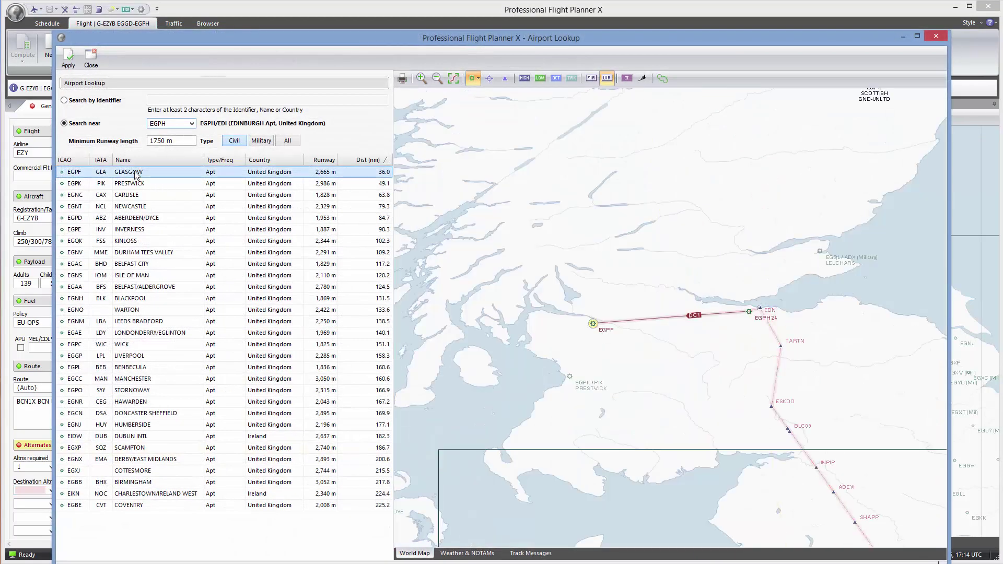
left_click(67, 57)
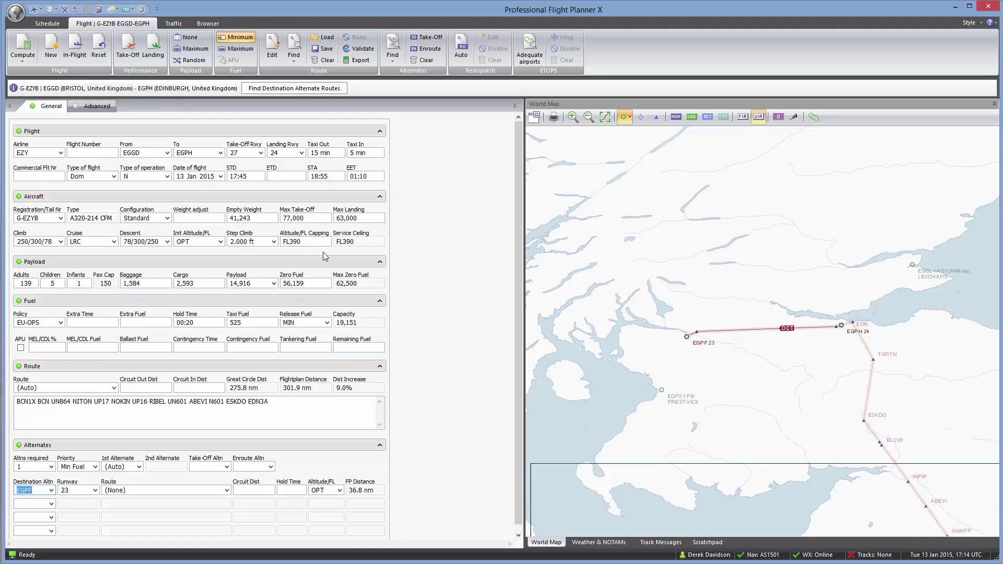
Find a route automatically from Edinburgh to the EGPF alternate and compute the flight.
left_click(199, 491)
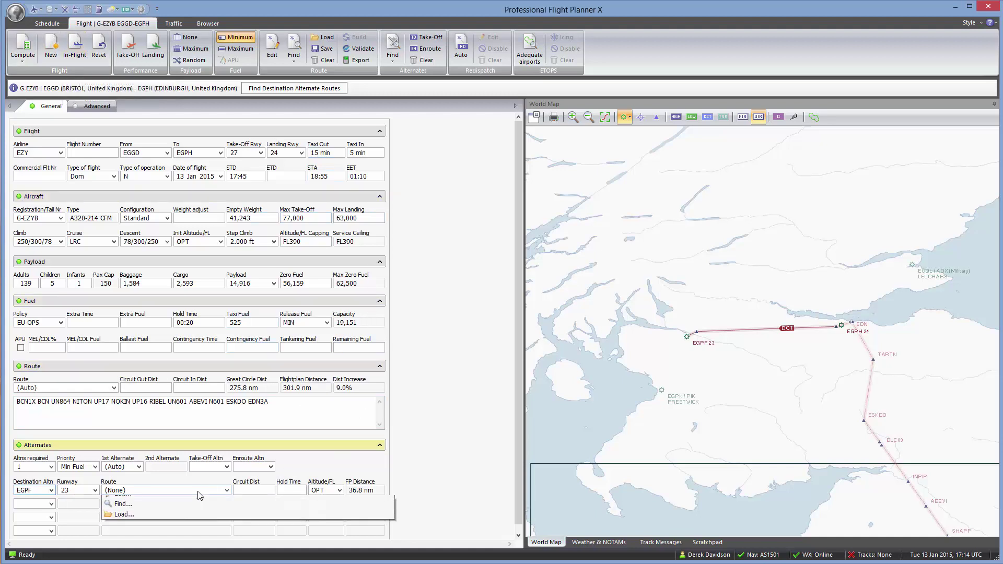
left_click(150, 522)
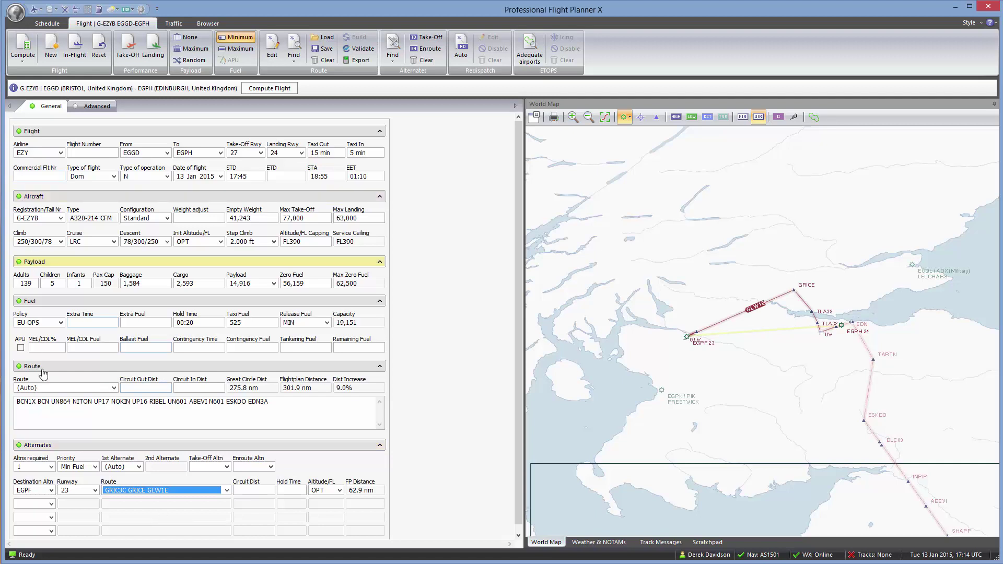
left_click(270, 88)
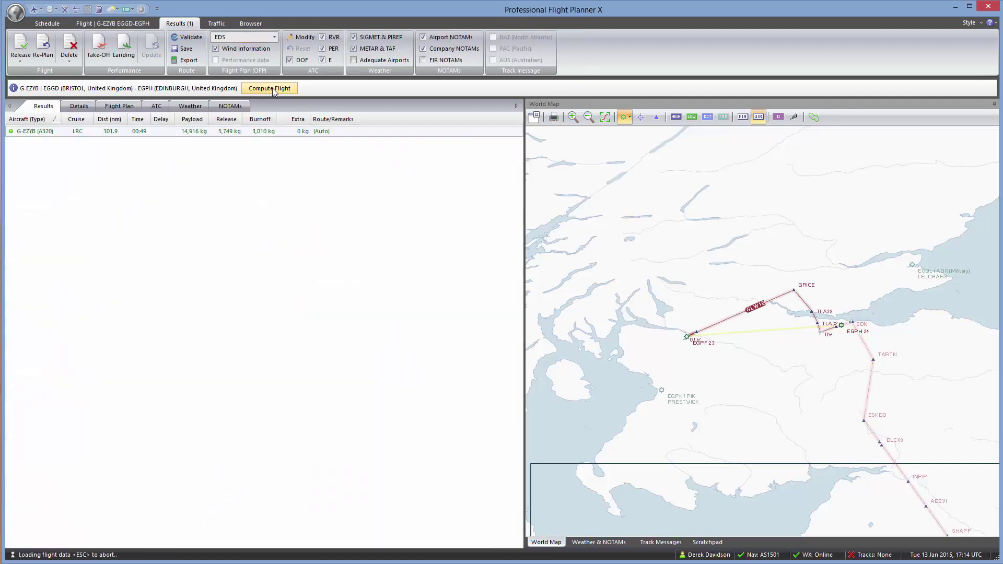